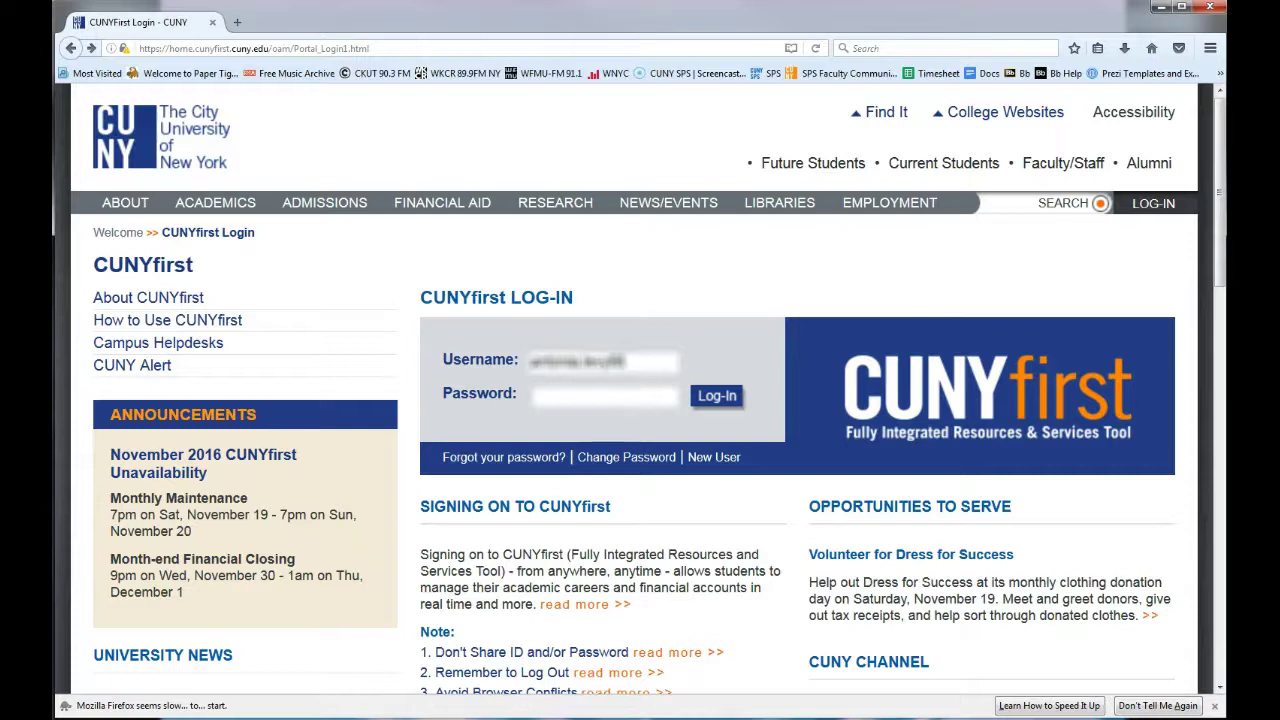
Log in to CUNYfirst by entering the account password.
text(*********)
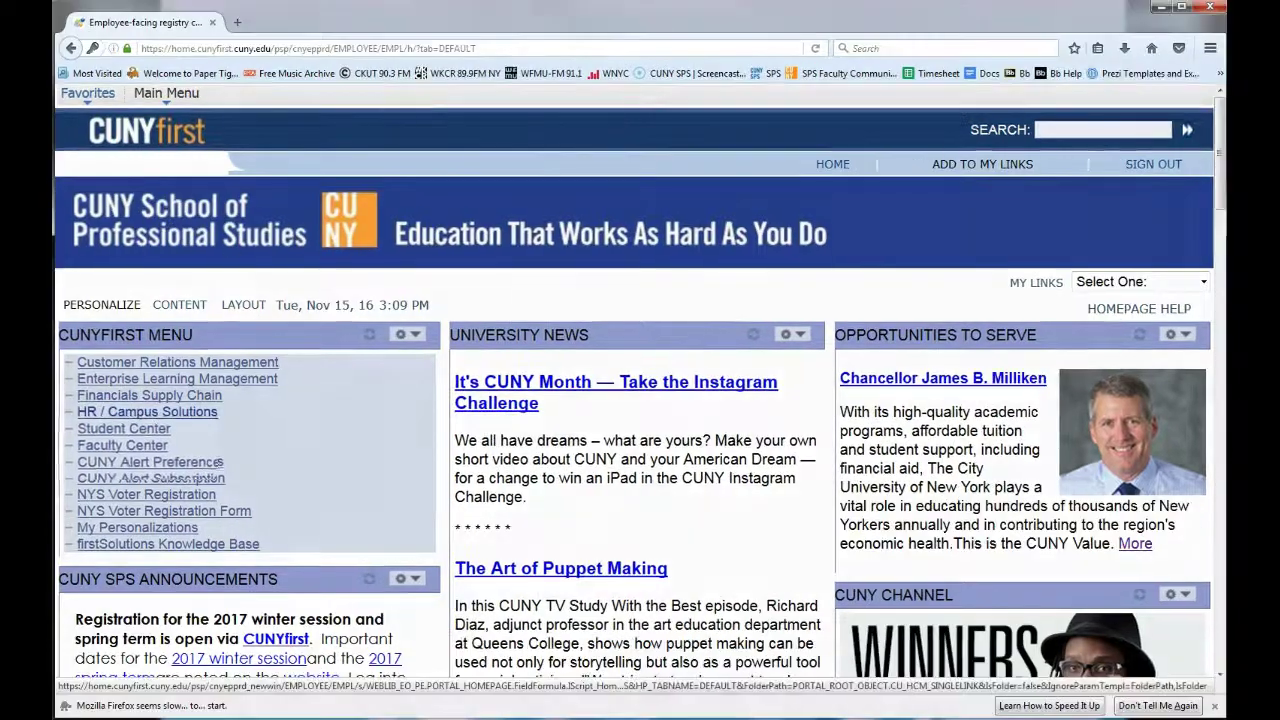
Open the Faculty Center's My Schedule page through HR / Campus Solutions and Self Service.
click(123, 445)
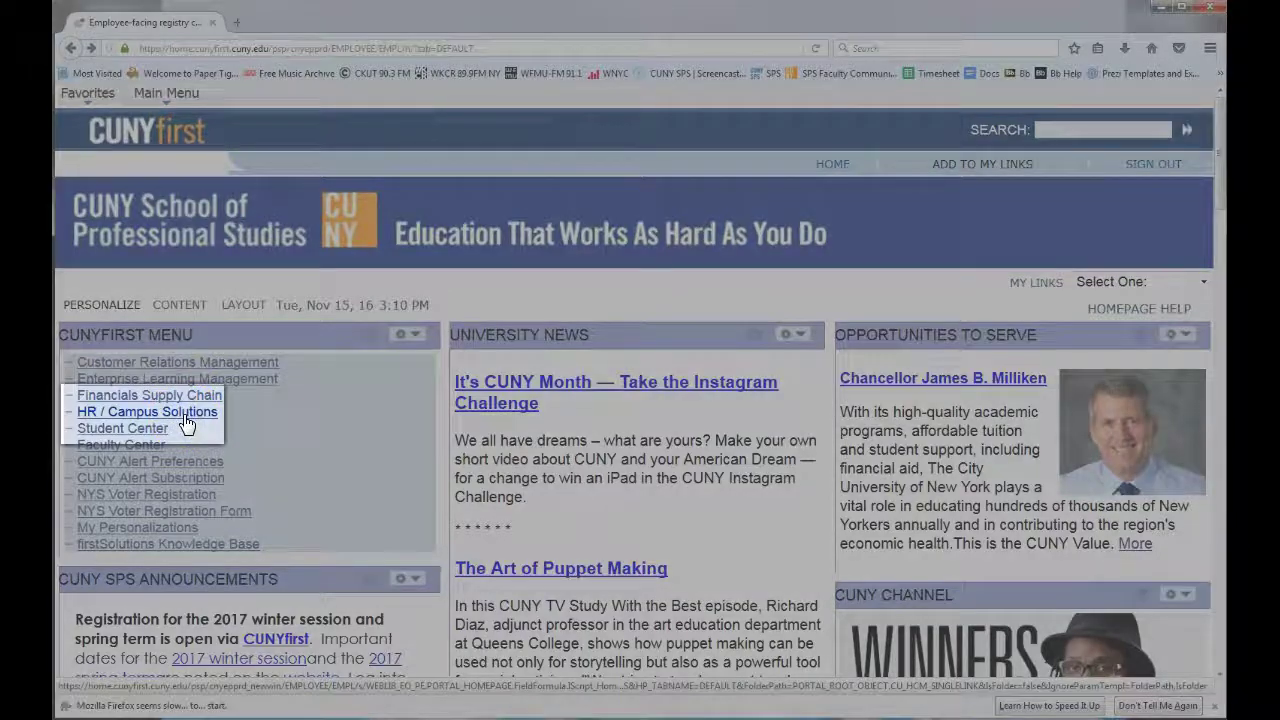
click(186, 422)
click(127, 302)
scroll(123, 309, down, 5)
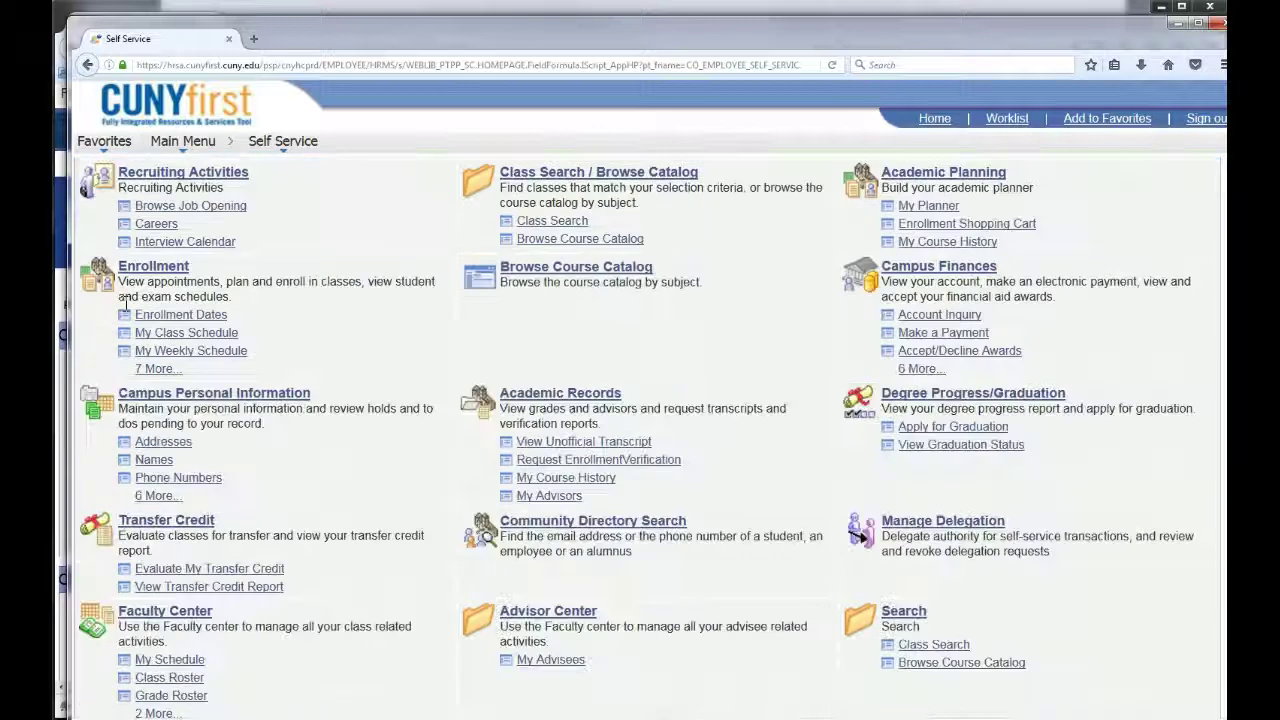
click(145, 660)
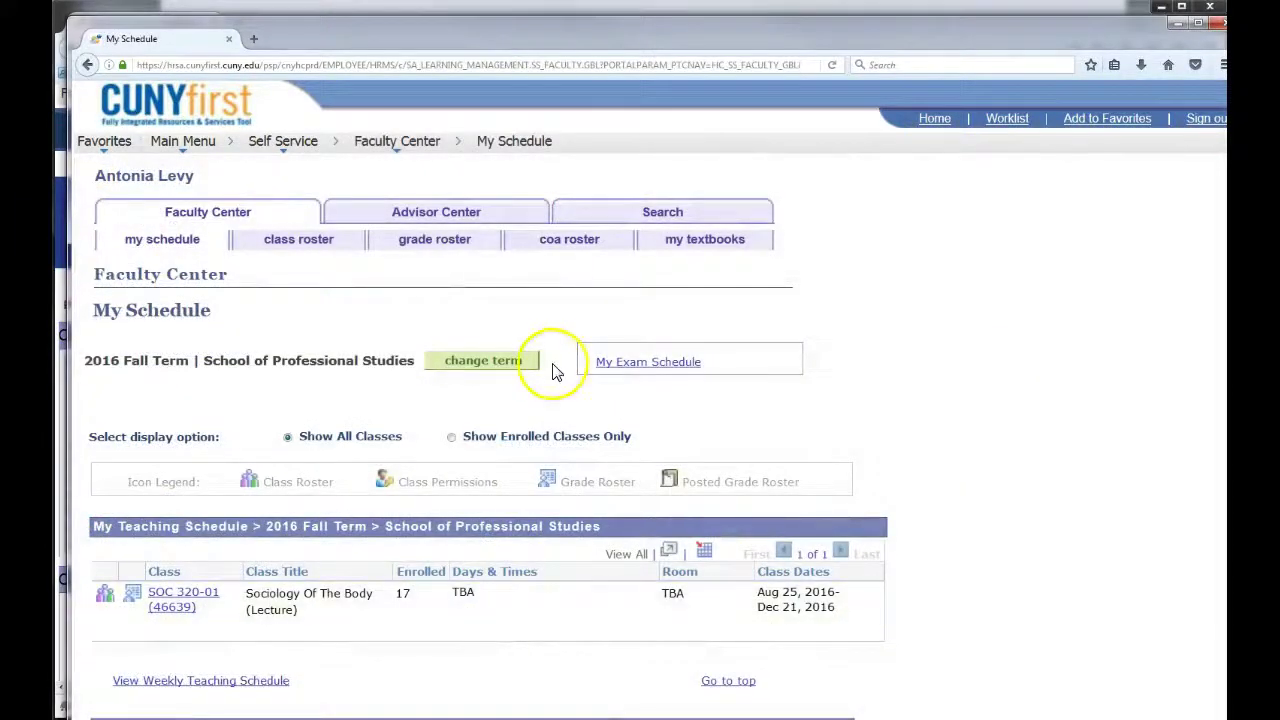
Change the schedule's term to 2016 Fall Term at the School of Professional Studies.
click(488, 362)
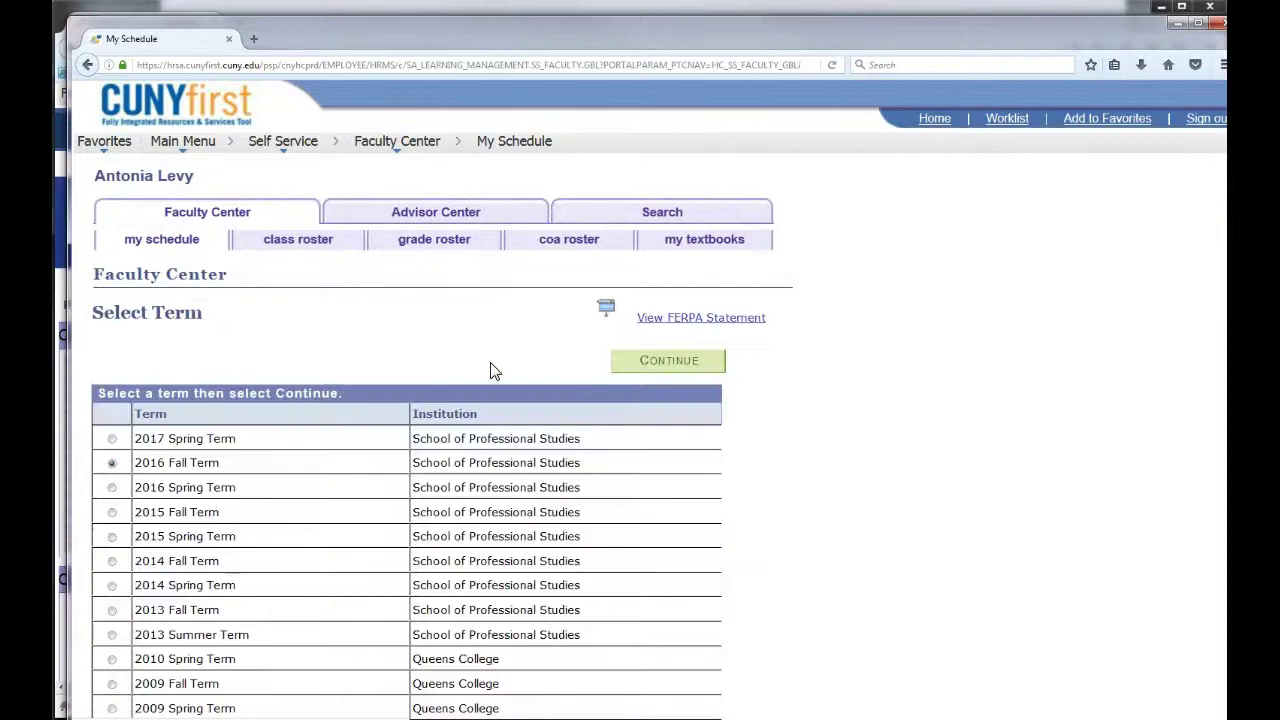
click(112, 487)
click(111, 461)
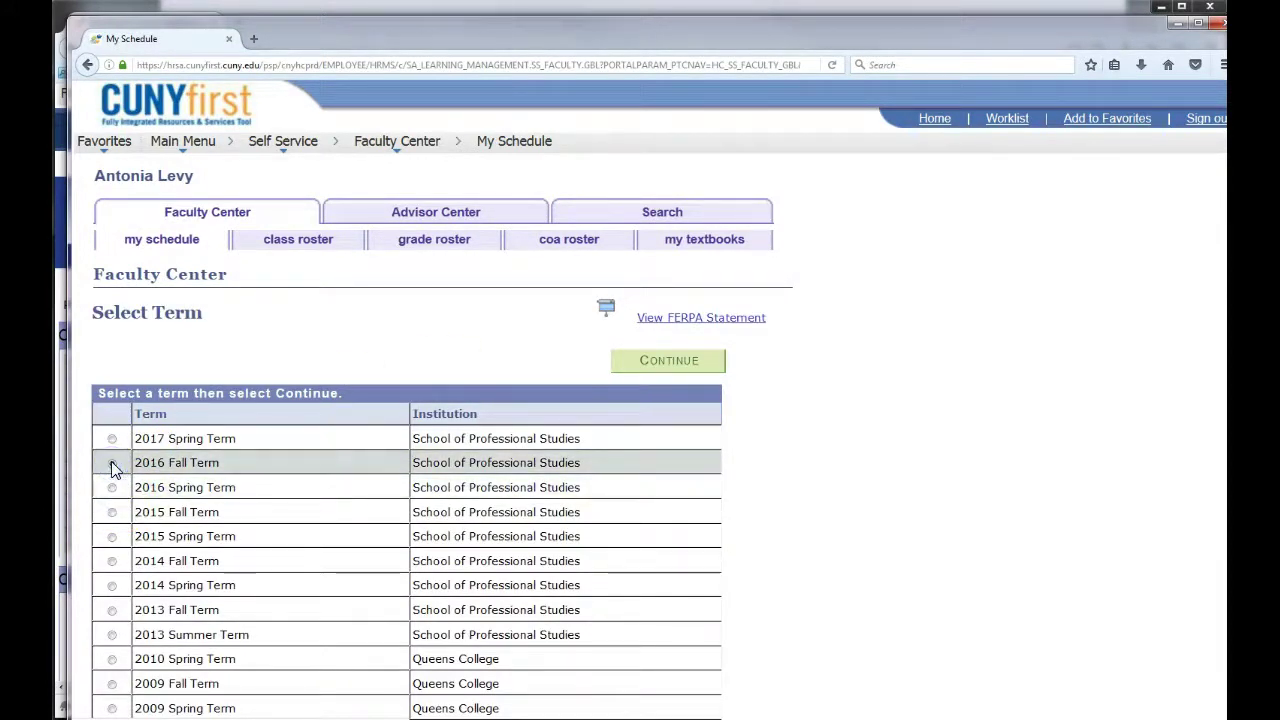
click(692, 365)
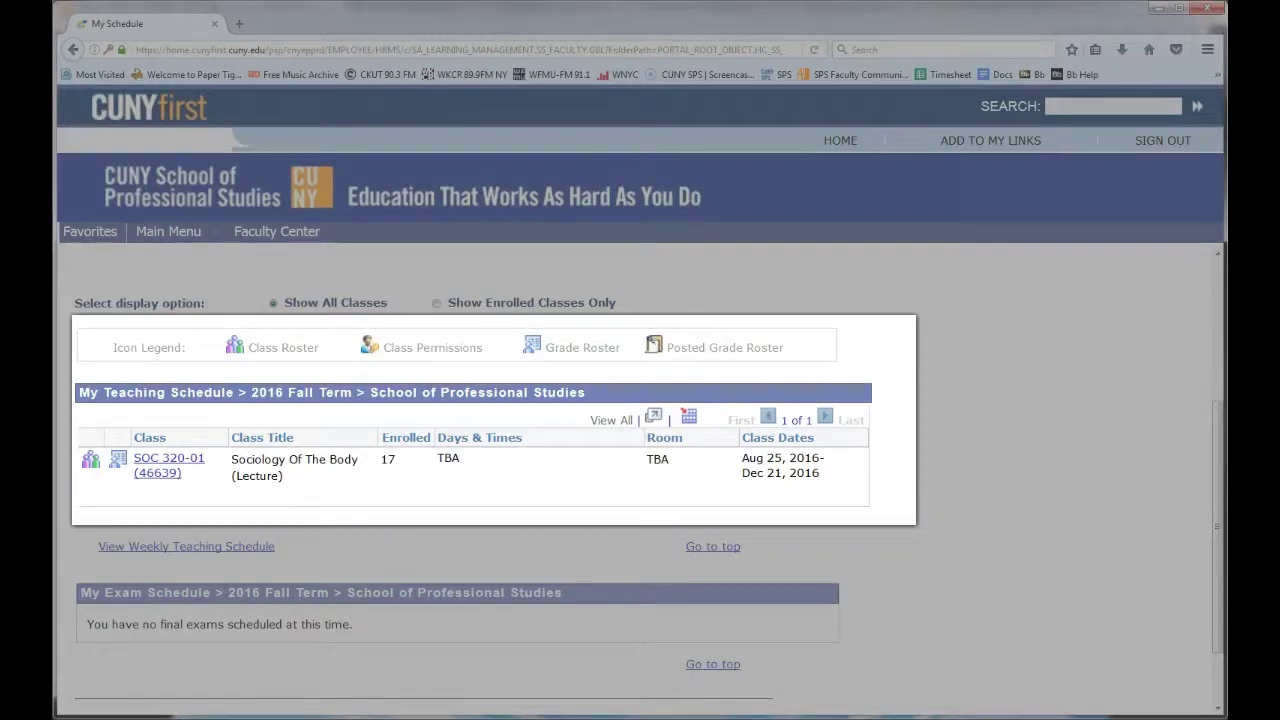
Open the grade roster for SOC 320-01 and look through its full student list.
click(118, 461)
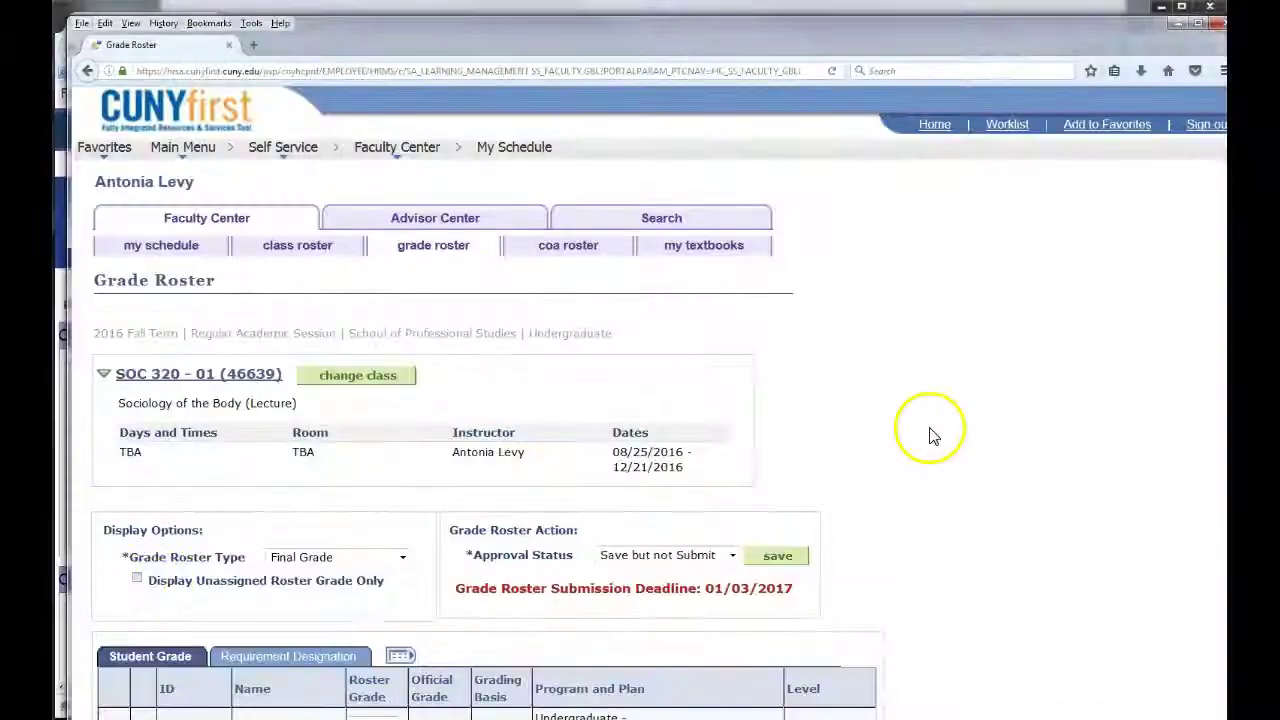
scroll(929, 434, down, 10)
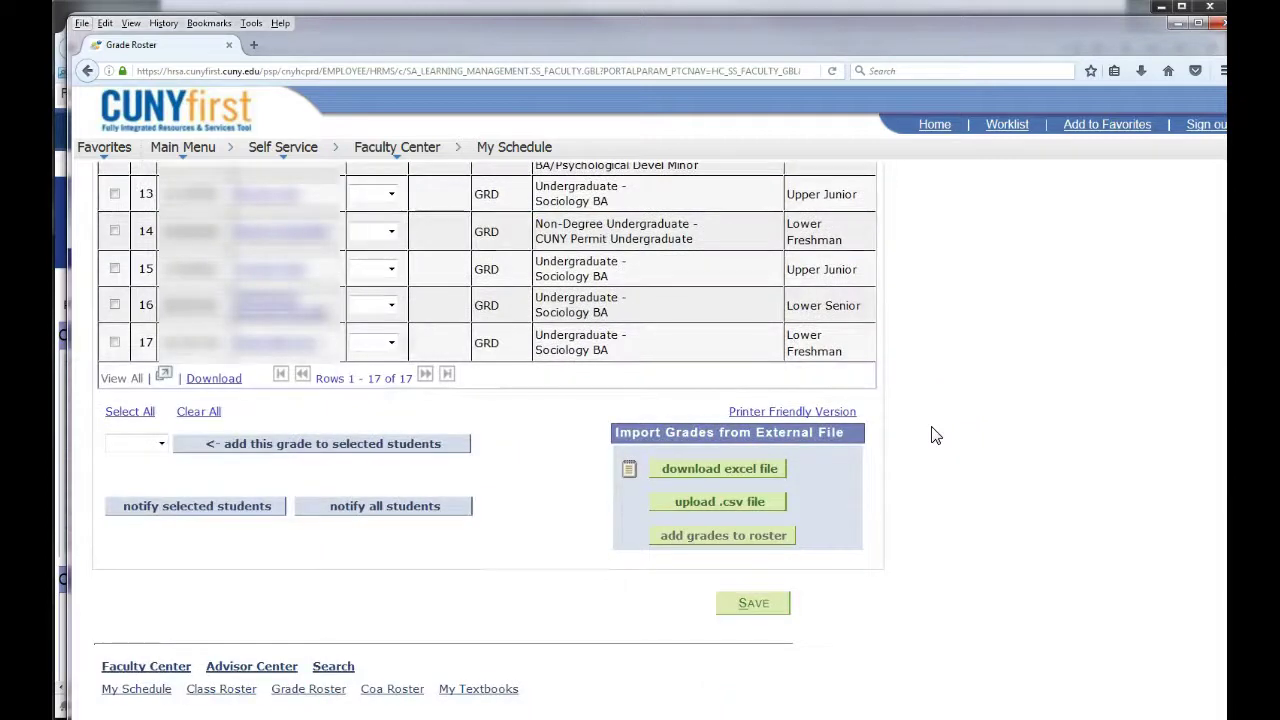
click(125, 414)
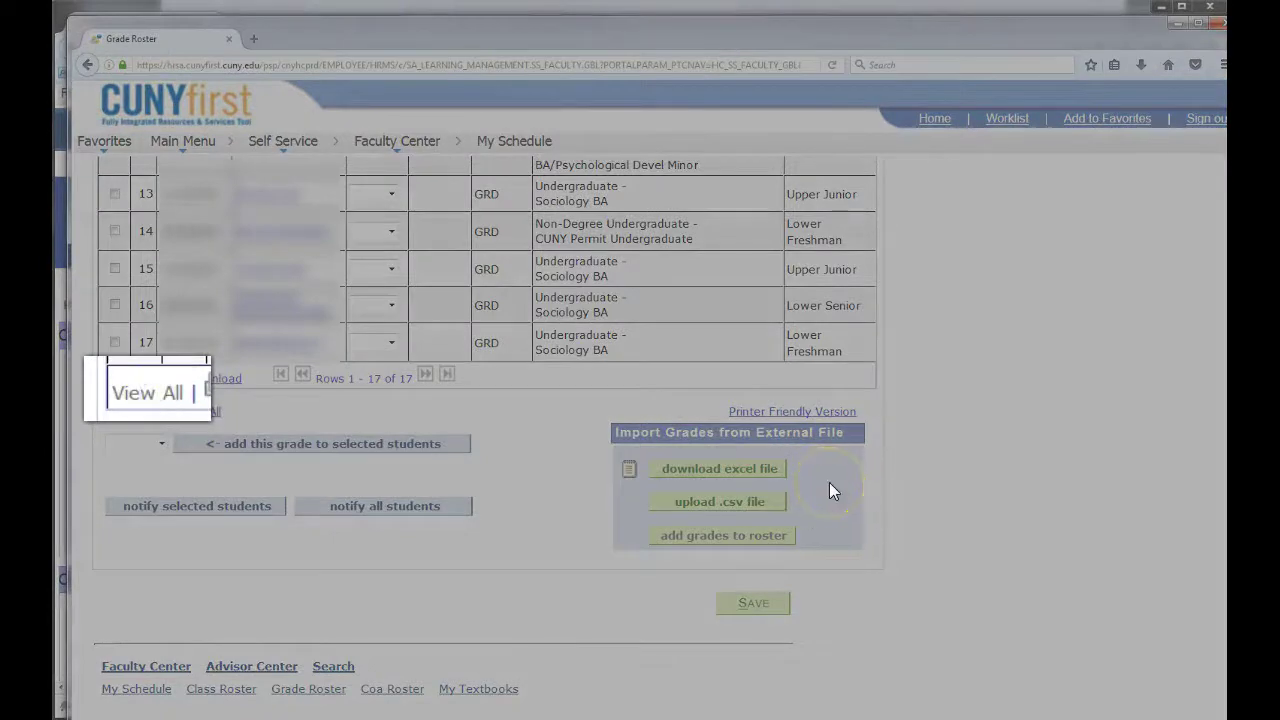
scroll(1057, 578, up, 5)
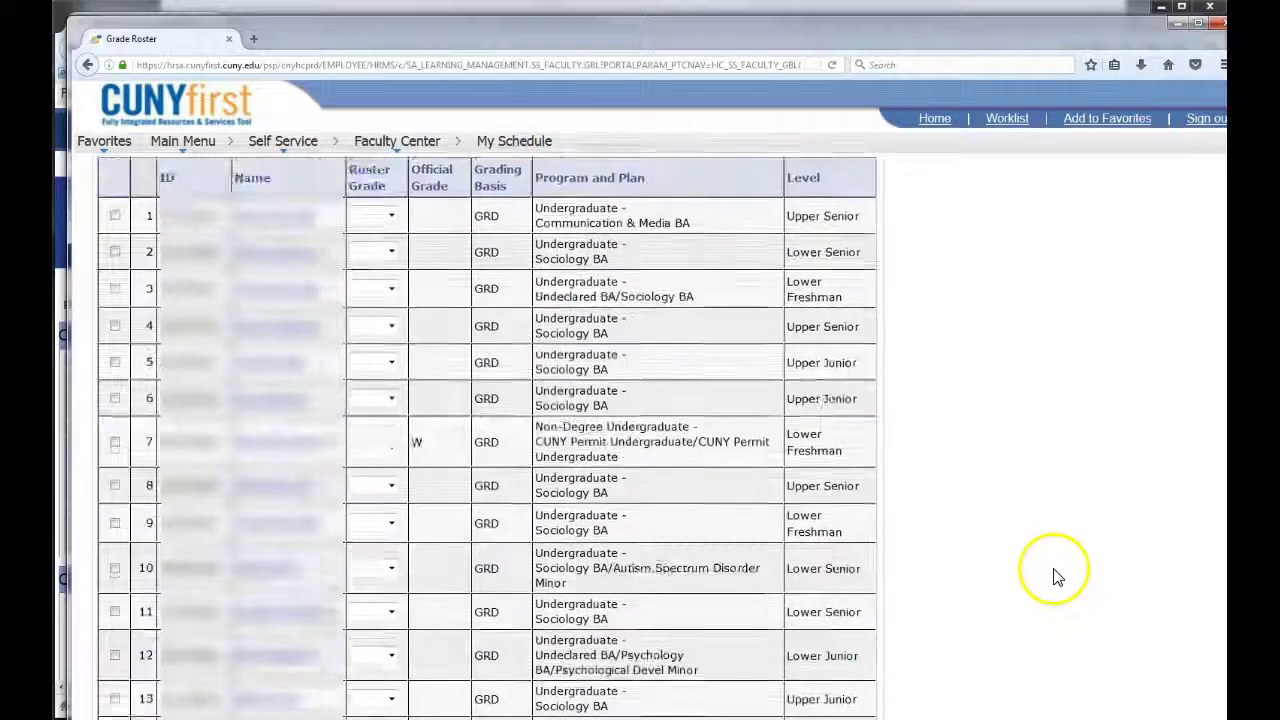
scroll(1055, 575, up, 5)
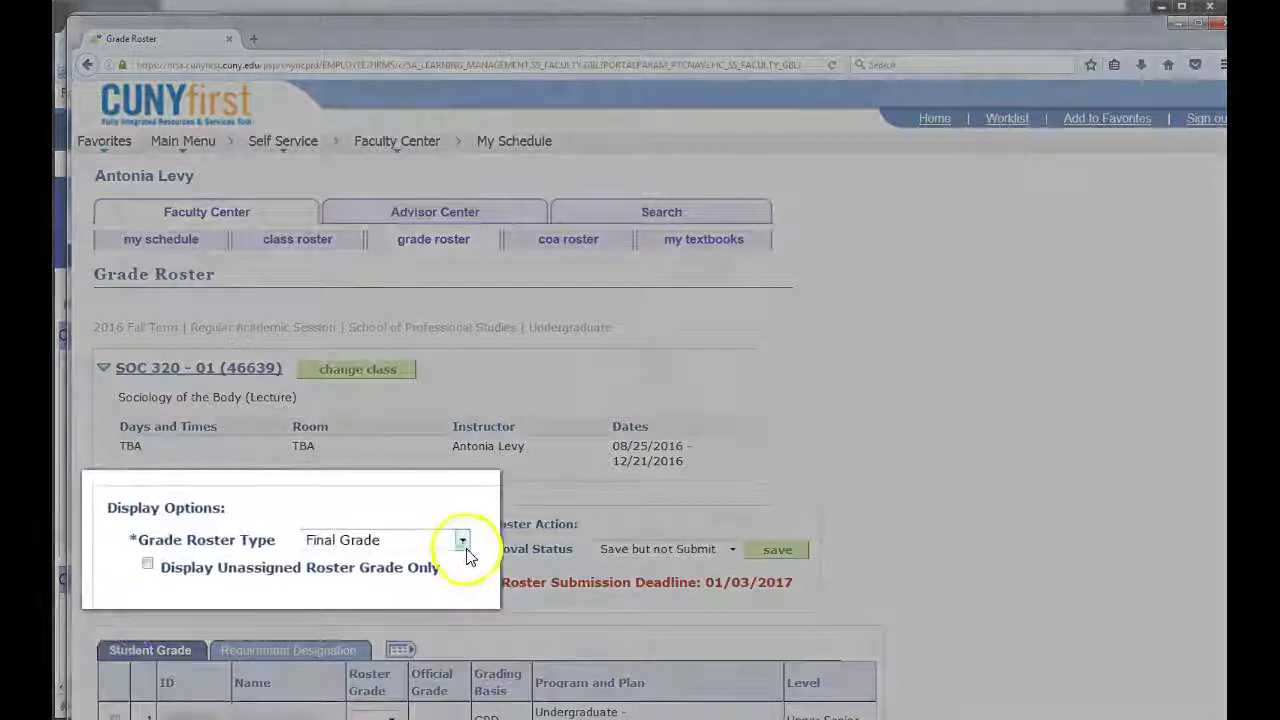
Set the grade roster's approval status to Save but not Submit, with Final Grade as roster type, and save.
click(463, 544)
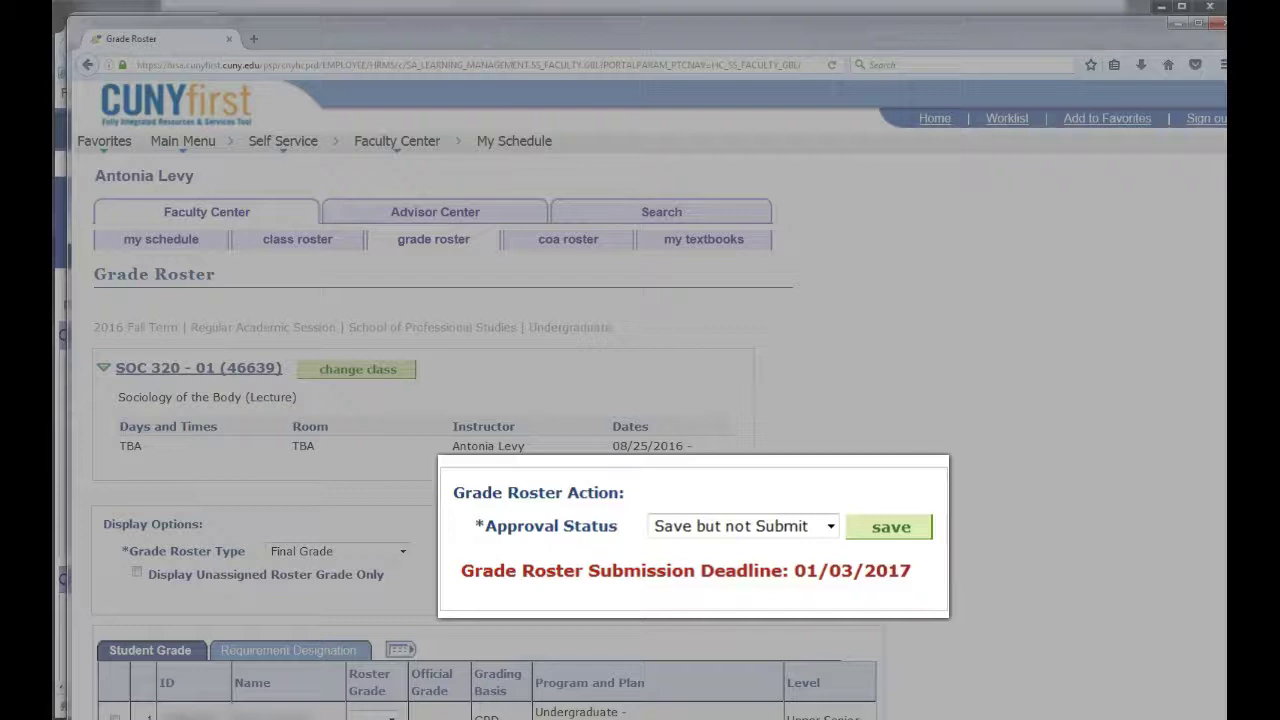
click(830, 526)
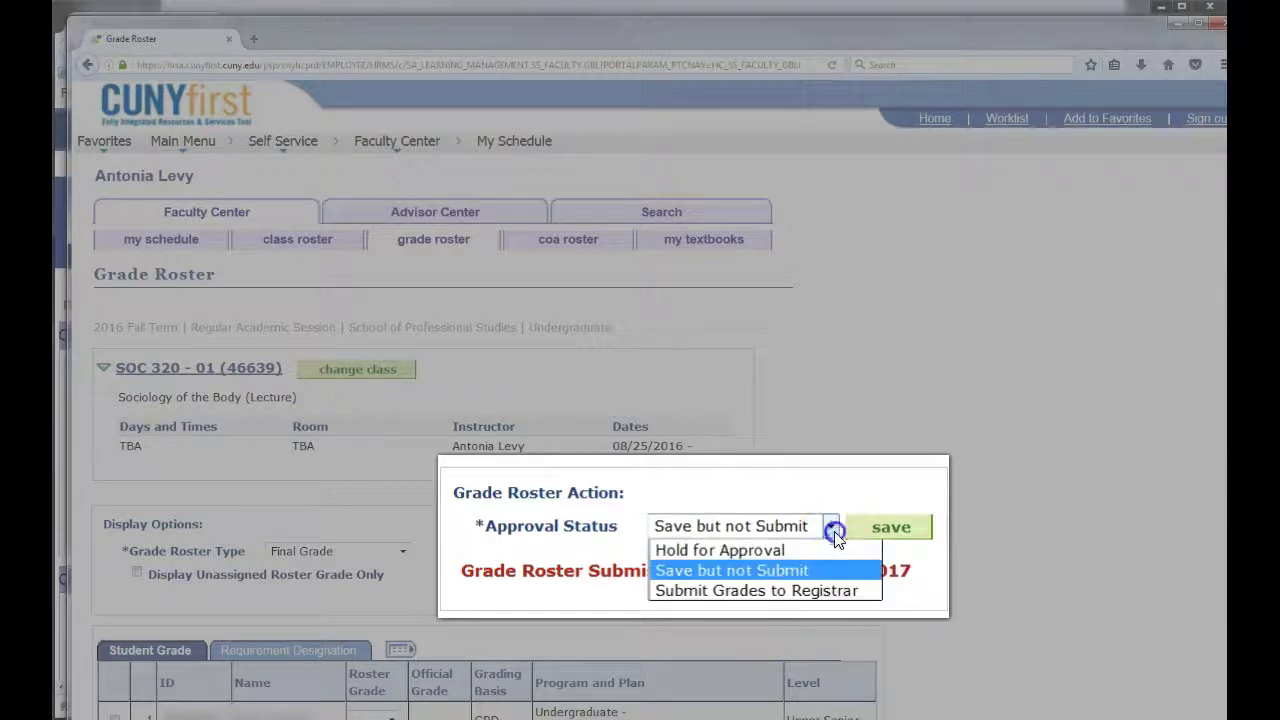
click(830, 572)
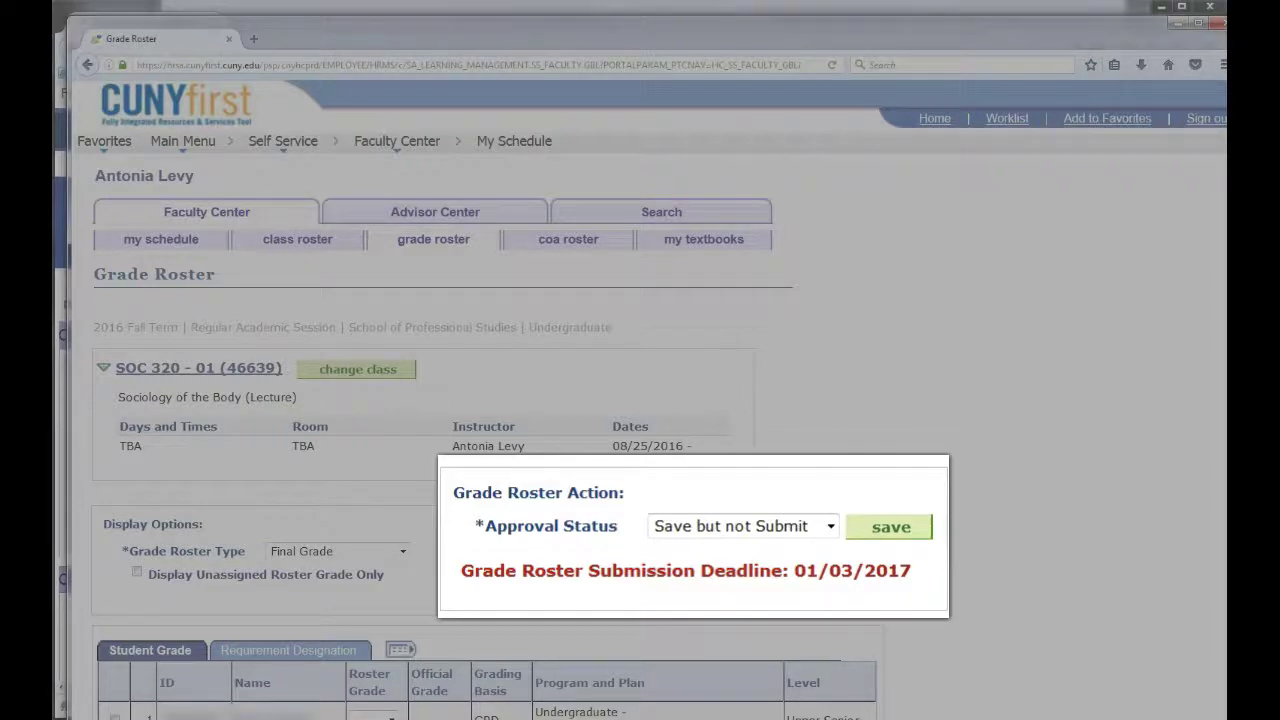
scroll(935, 494, down, 2)
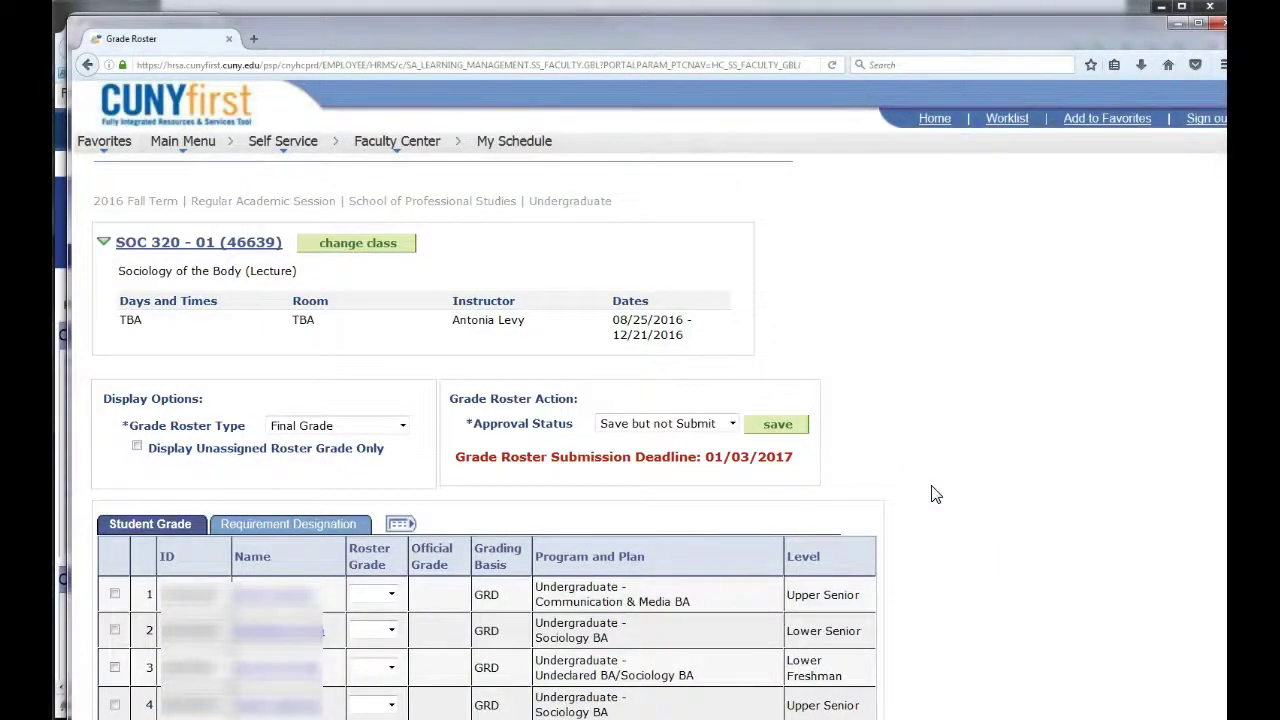
click(778, 428)
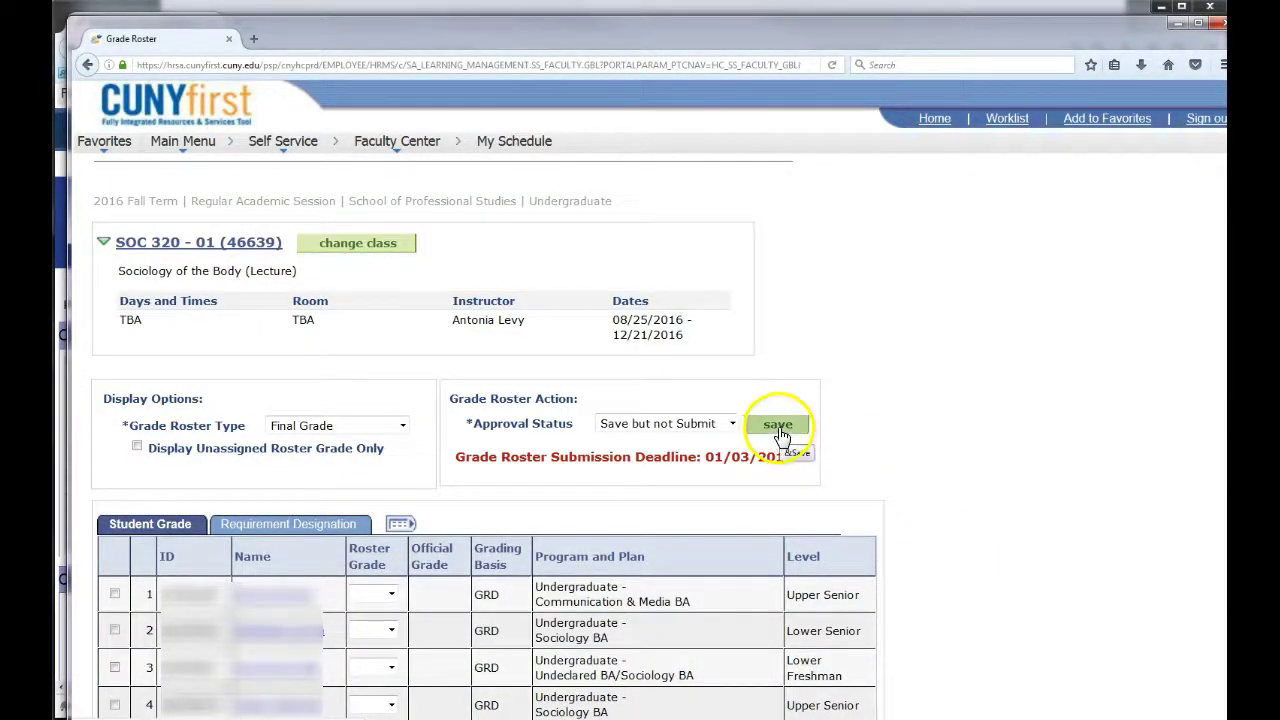
click(940, 458)
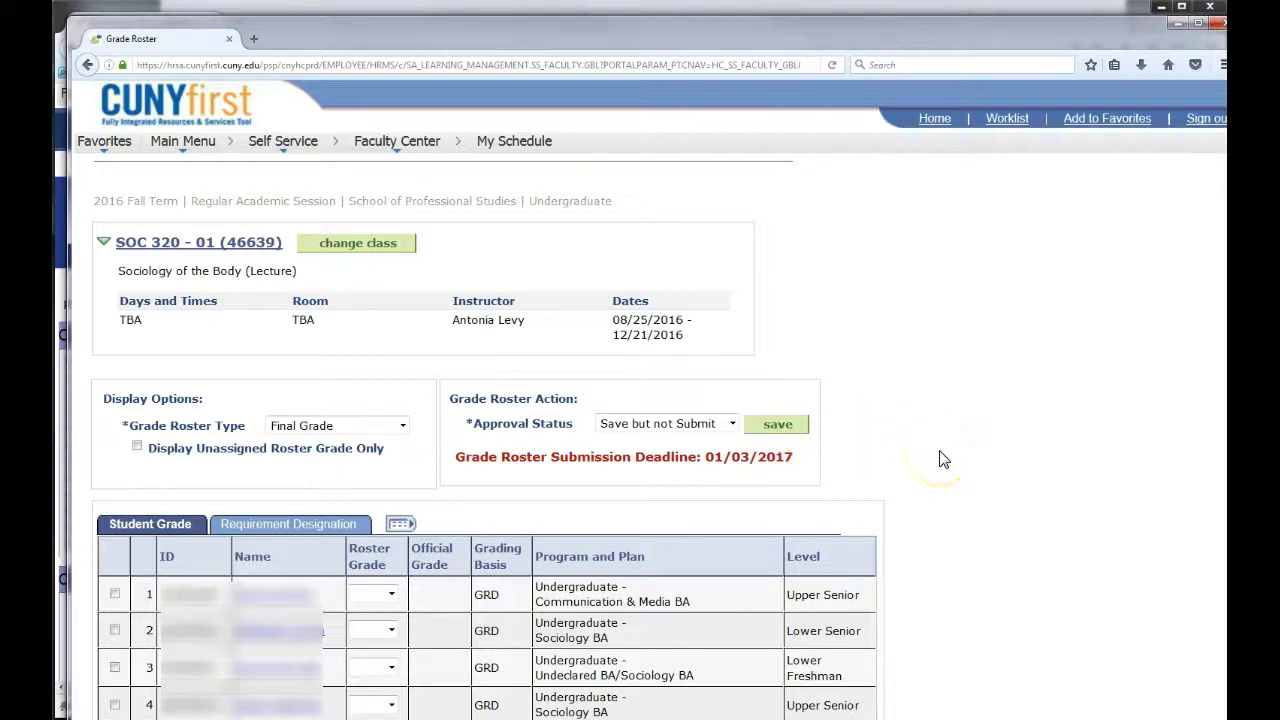
click(933, 462)
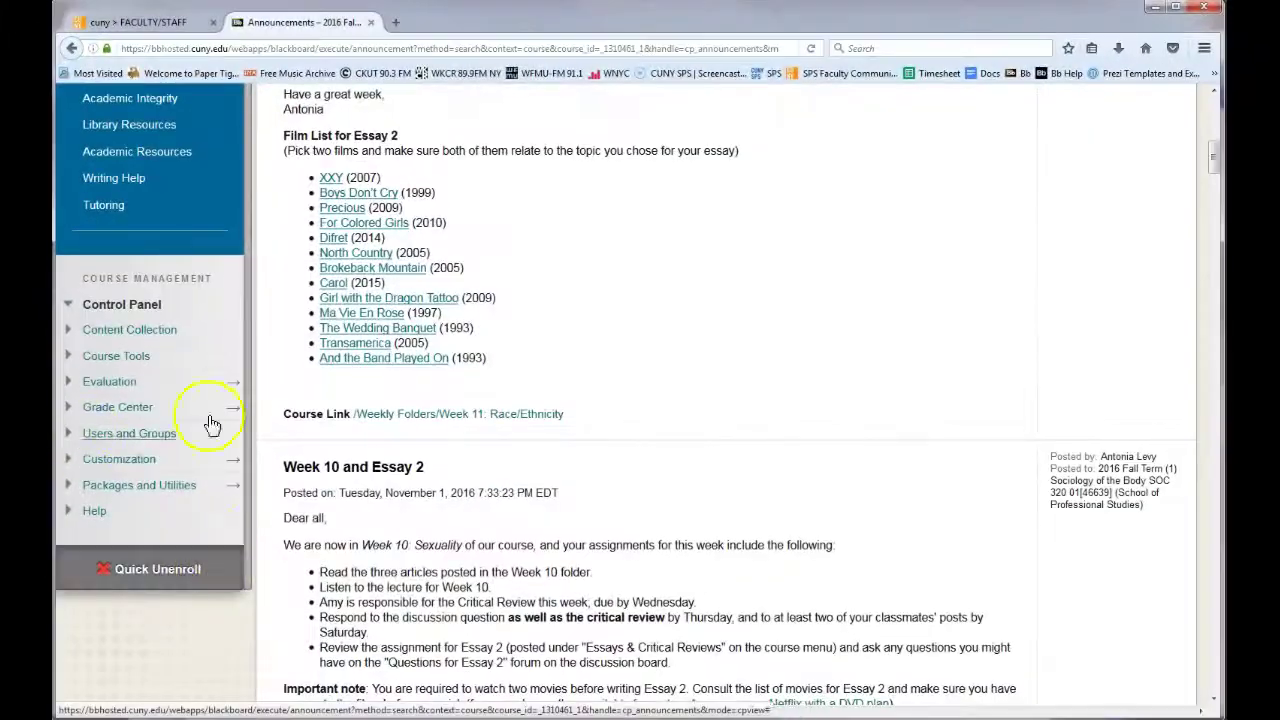
Switch to Blackboard, open the Sociology of the Body course's Full Grade Center, and sort students by last name.
click(233, 412)
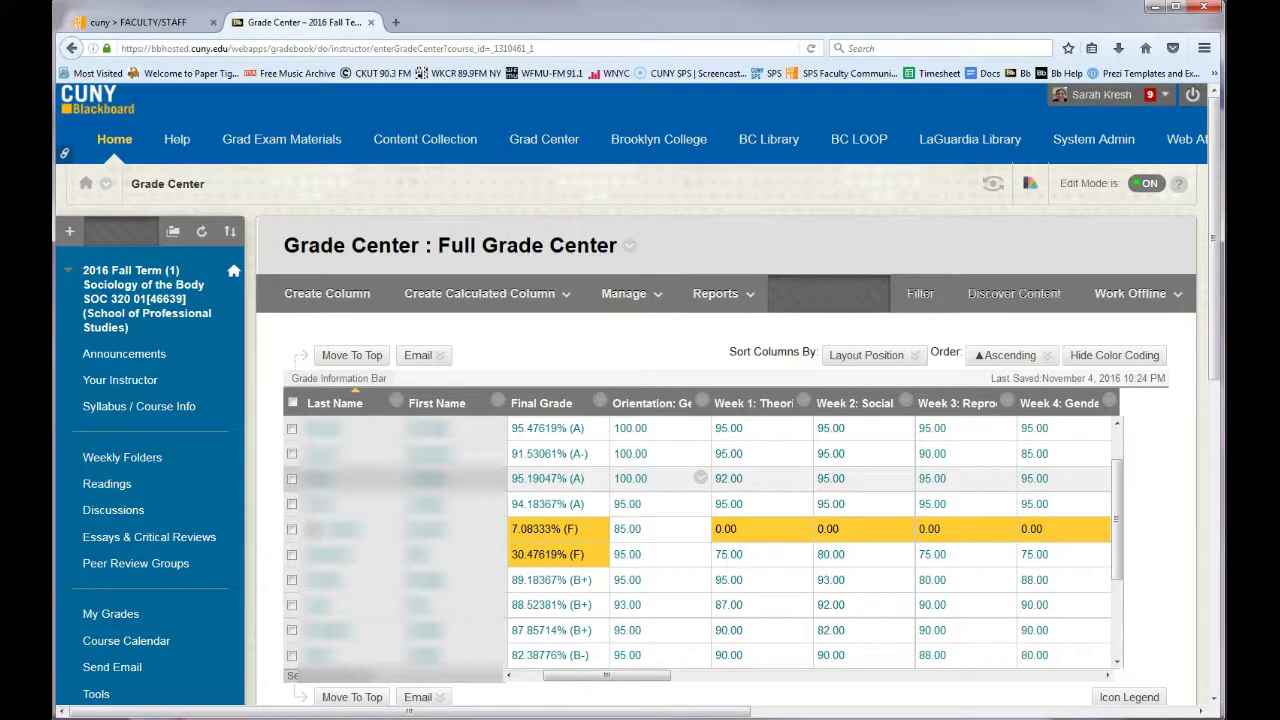
scroll(1160, 640, down, 2)
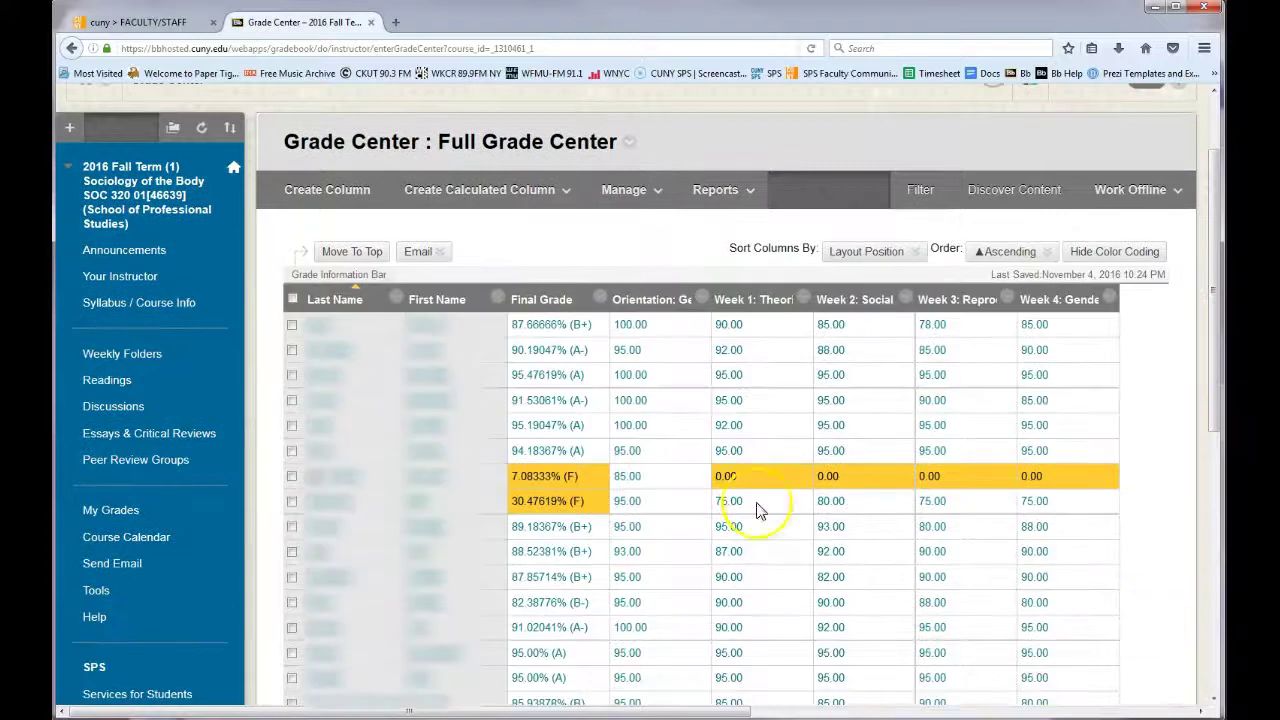
click(355, 305)
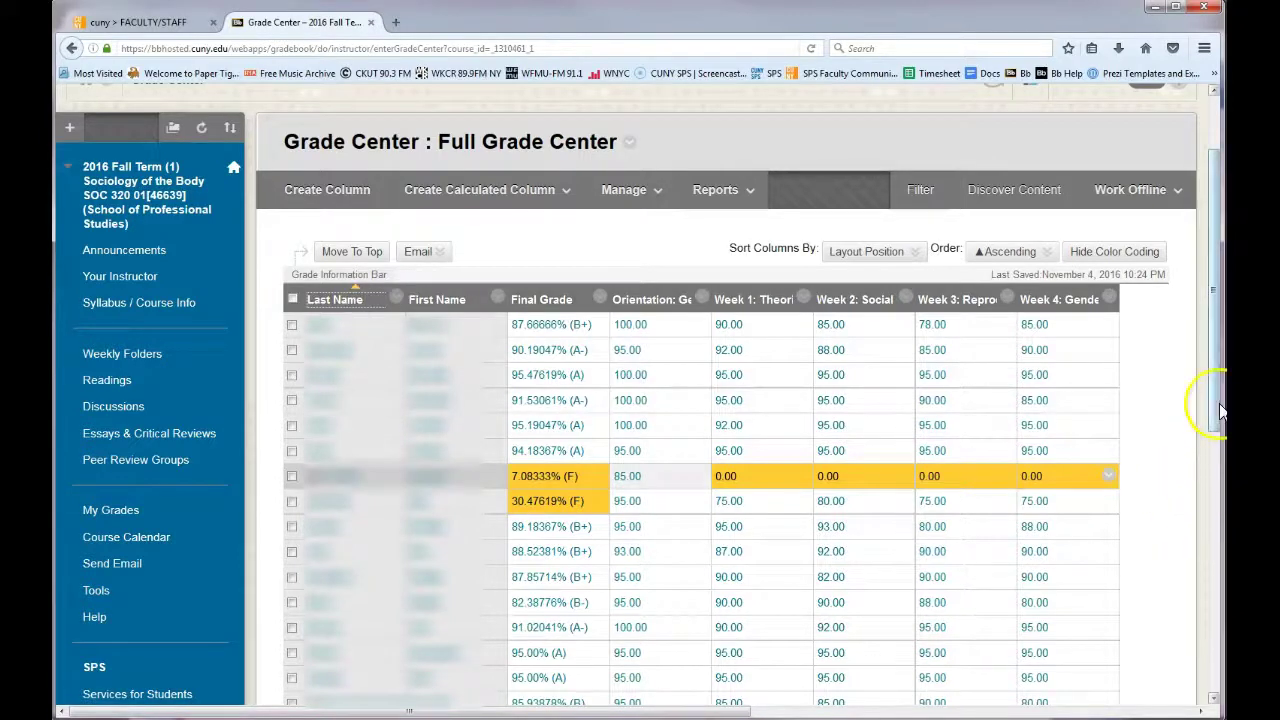
scroll(1220, 420, down, 2)
Arrange the Blackboard and CUNYfirst windows side by side so both student grade lists are in view.
drag(1220, 115, 614, 104)
click(1034, 209)
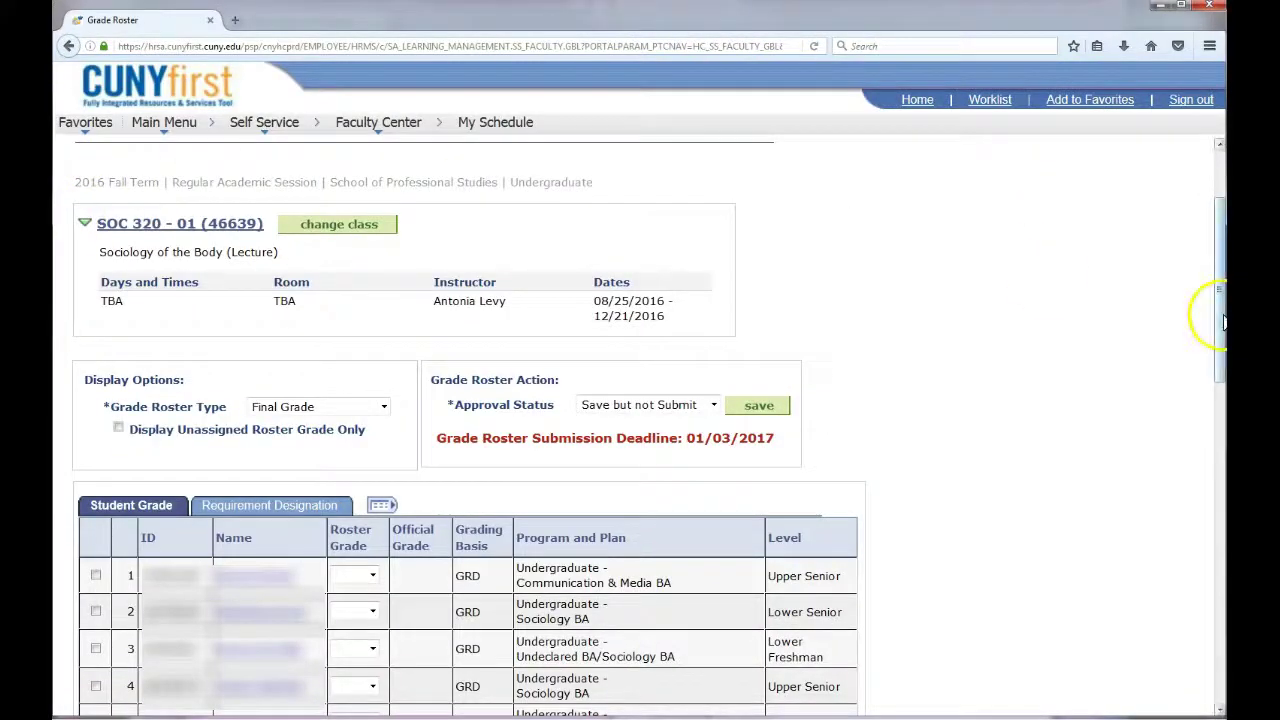
drag(1222, 318, 966, 326)
drag(400, 16, 963, 8)
scroll(1014, 457, down, 5)
scroll(1006, 457, up, 2)
scroll(1029, 457, down, 2)
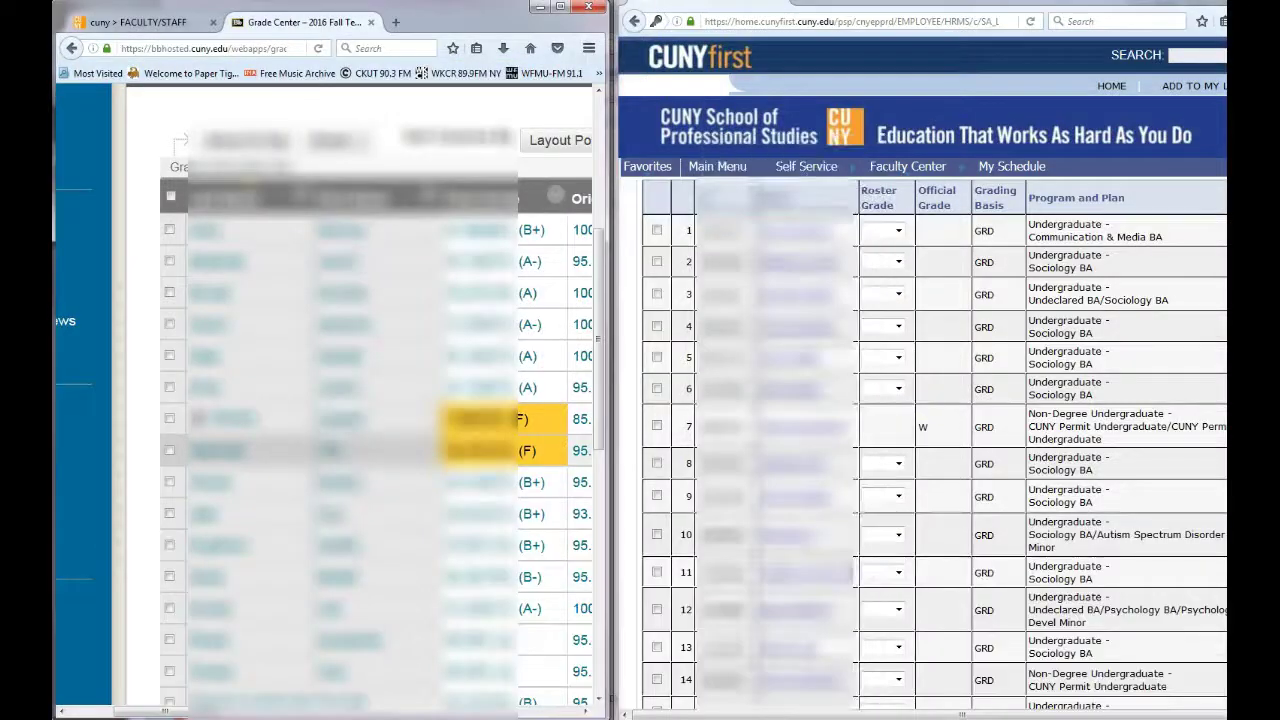
Assign roster grades to the first four students: B+ for student 1, A- for 2, A for 3 and A- for 4.
click(898, 231)
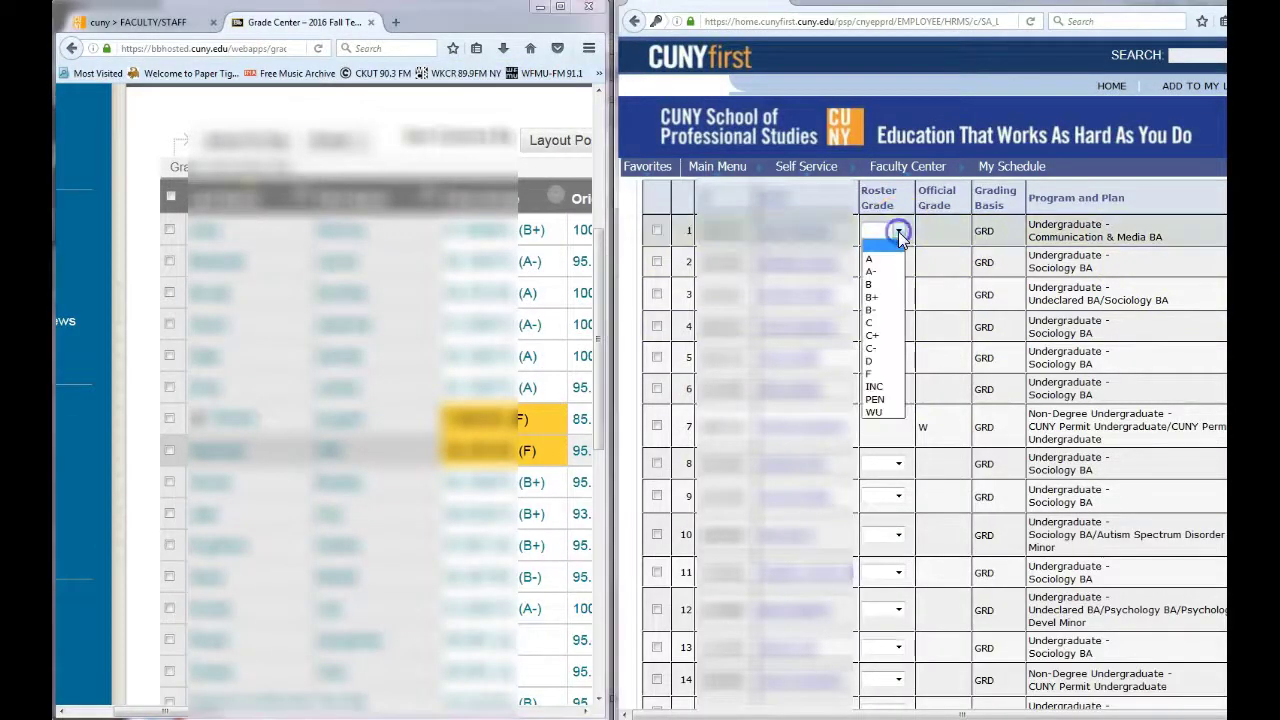
click(880, 297)
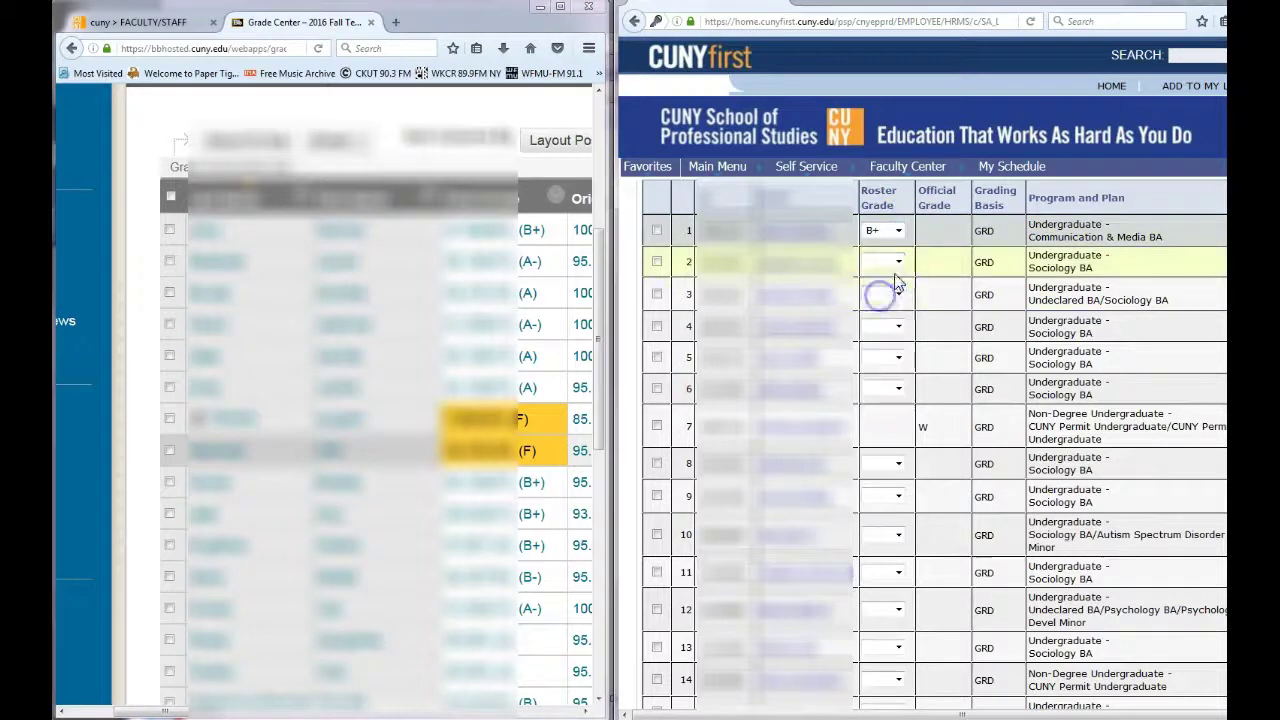
click(898, 363)
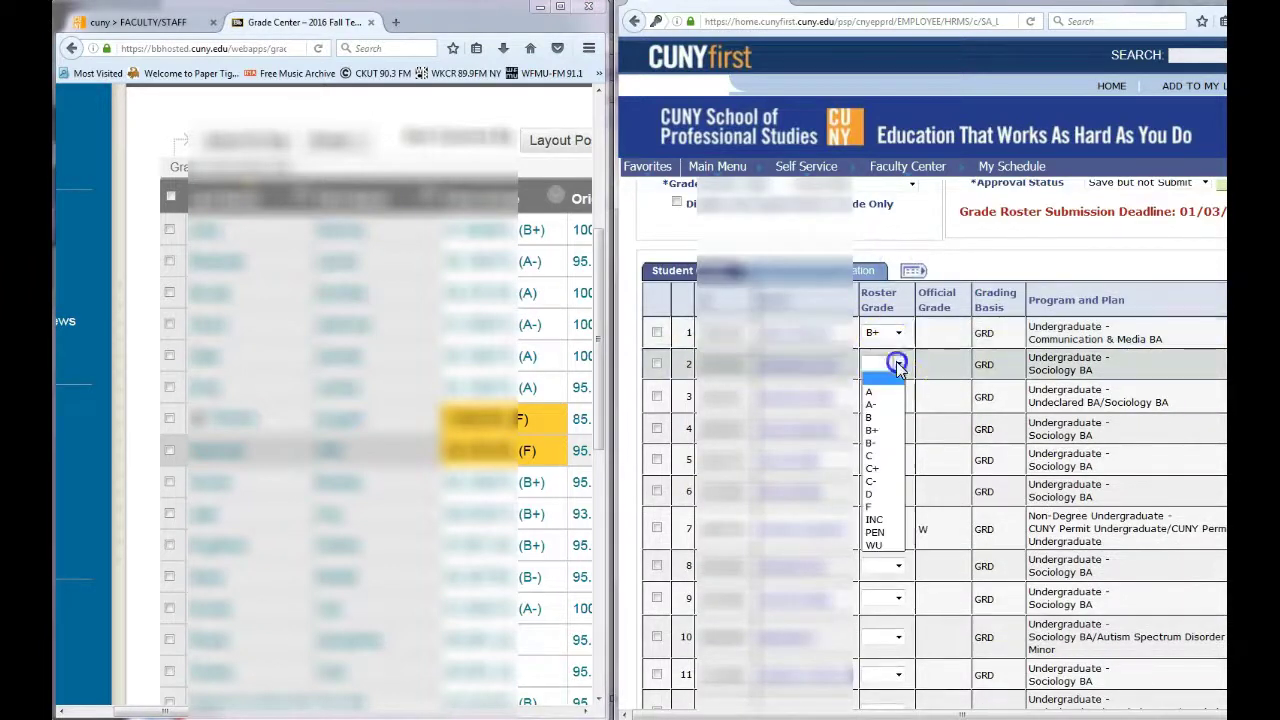
click(876, 403)
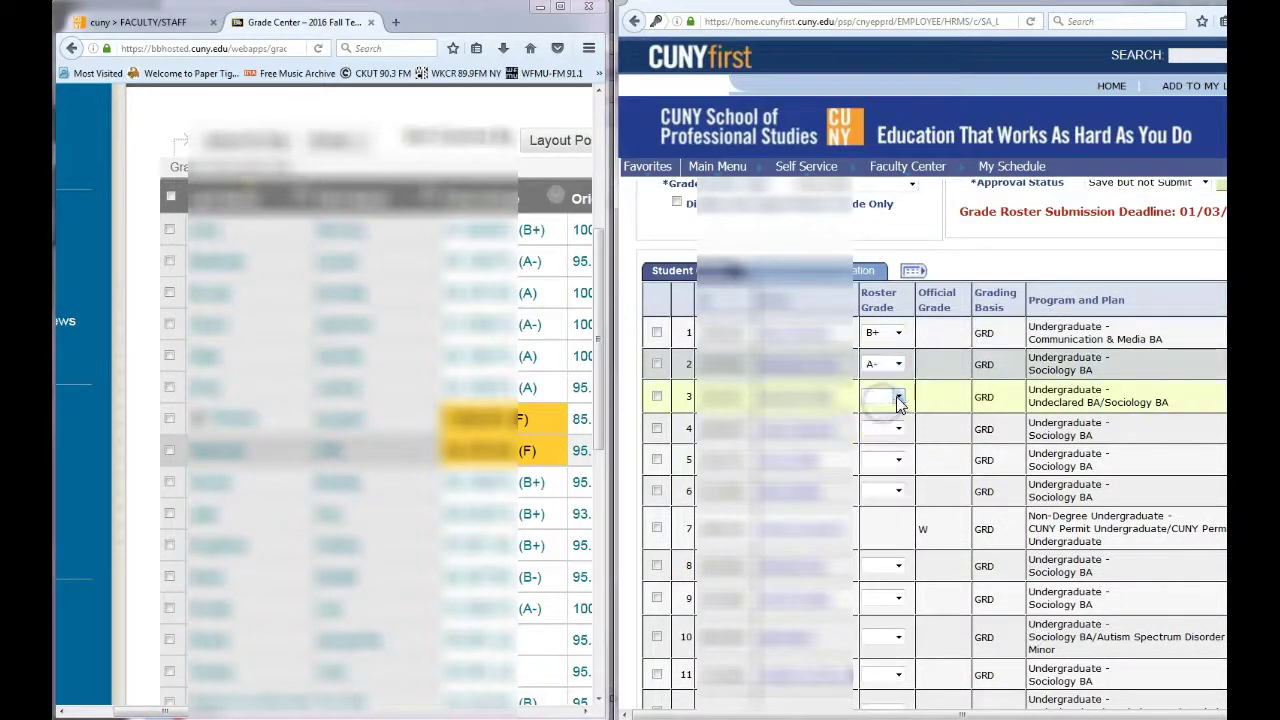
click(898, 397)
click(886, 424)
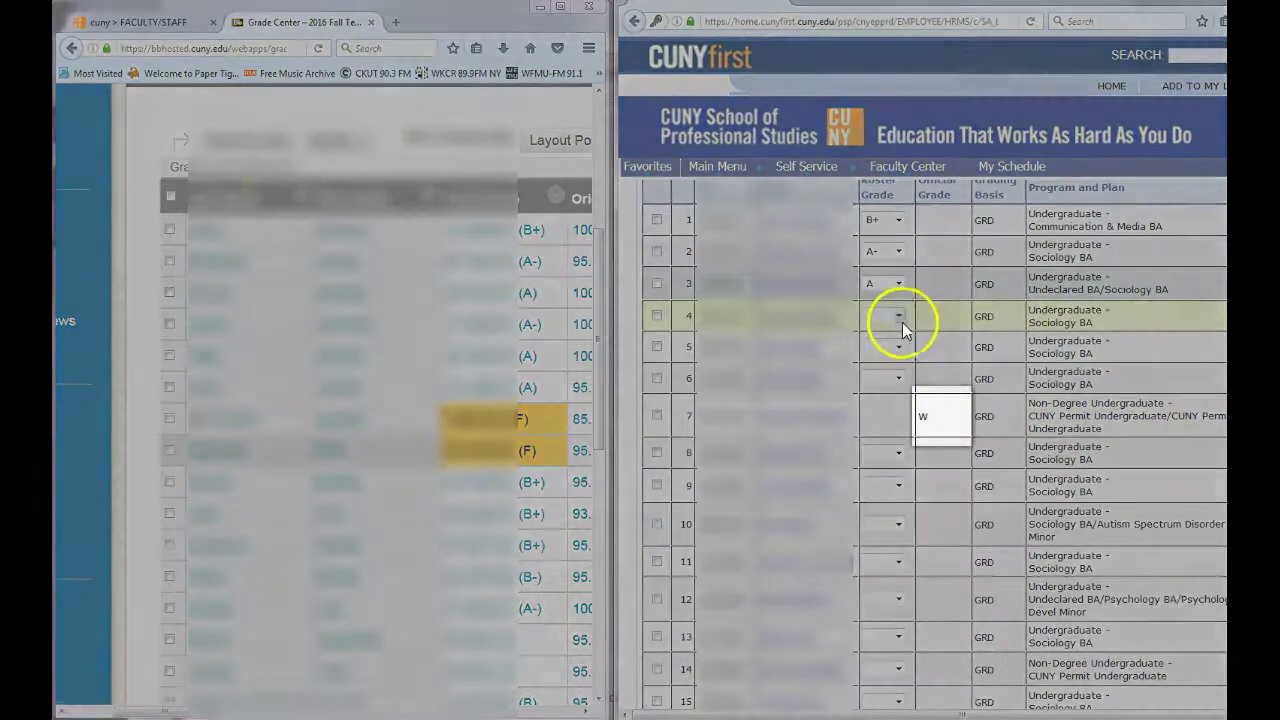
click(899, 318)
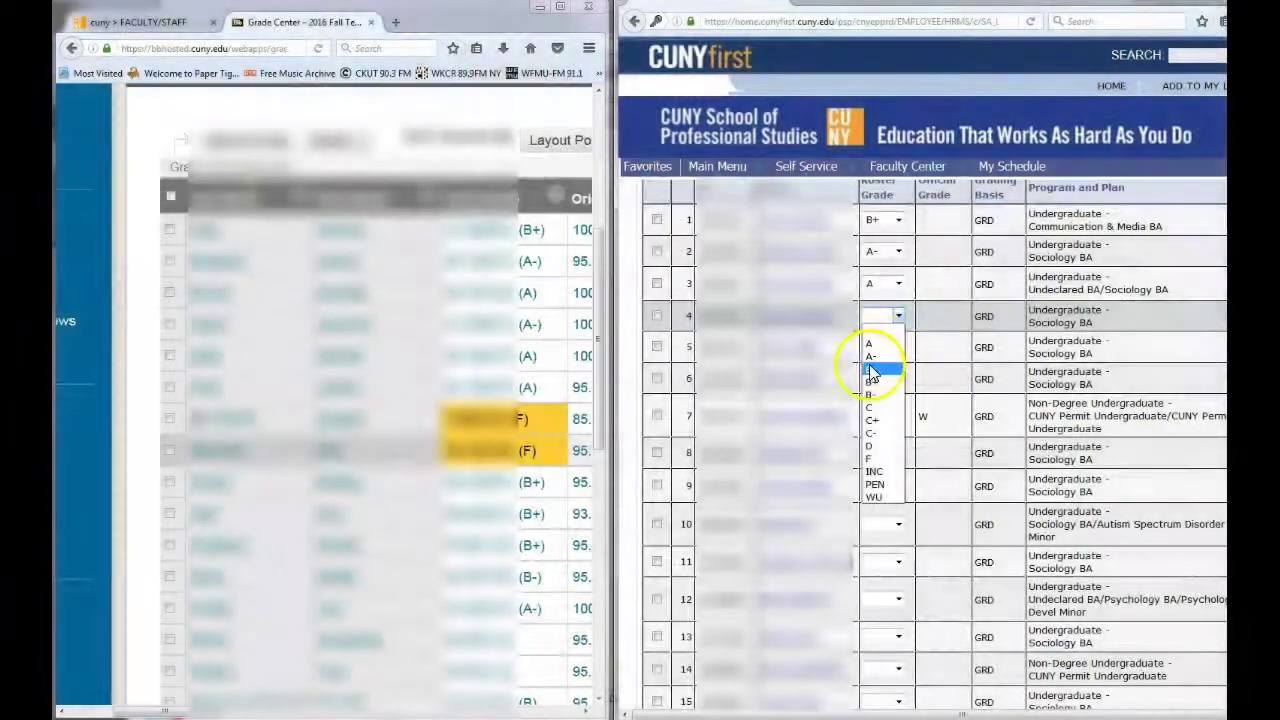
click(881, 362)
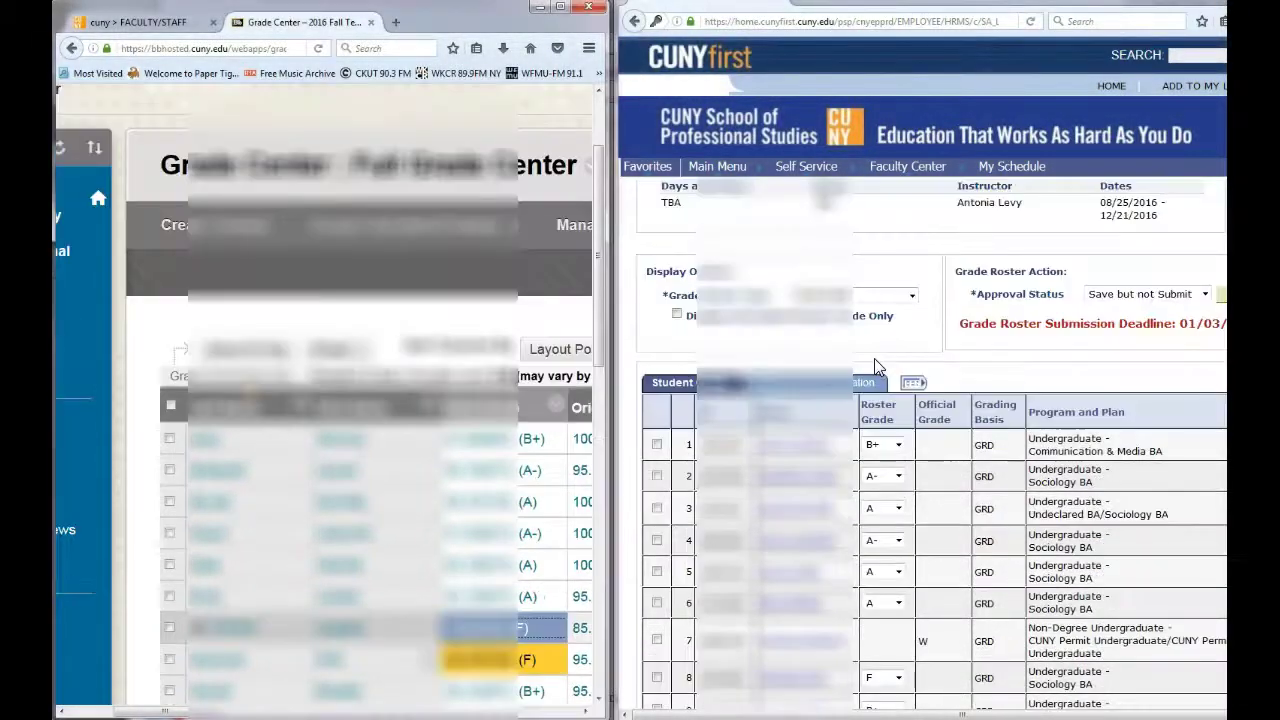
Check the entered roster grades against the Blackboard final grades, and move the CUNYfirst window over the Blackboard one.
scroll(1014, 372, down, 10)
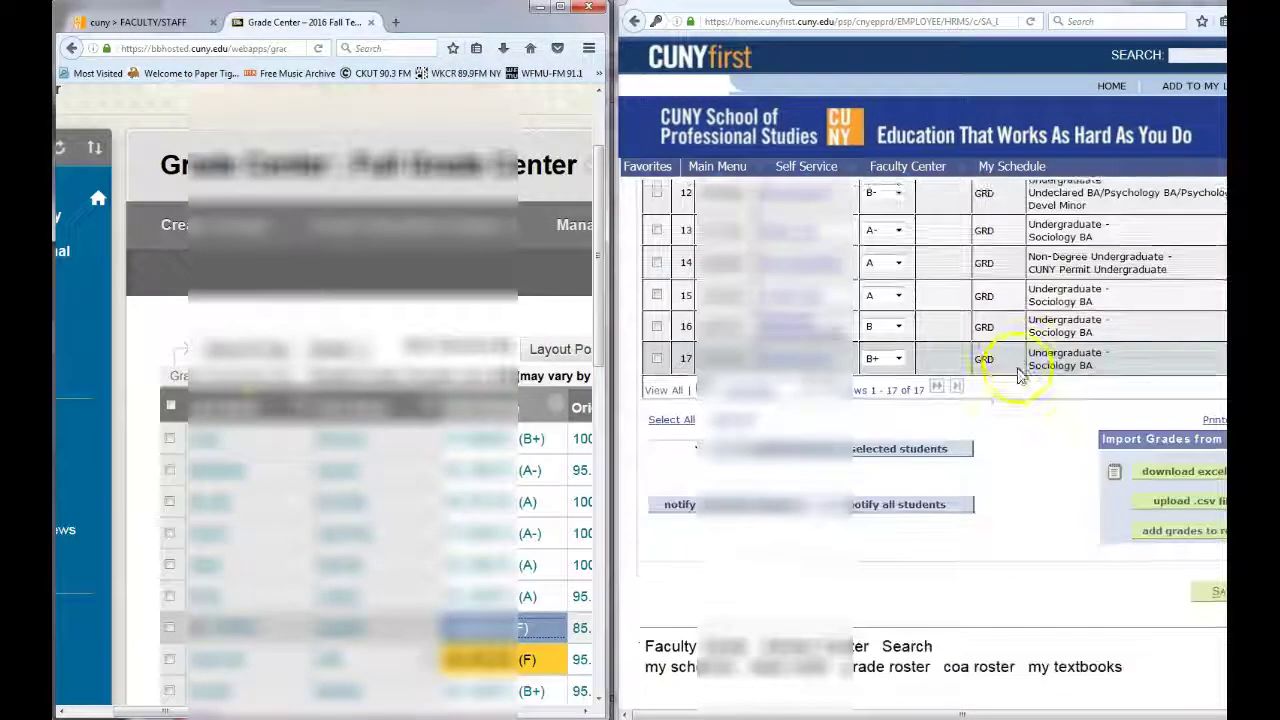
scroll(1028, 375, up, 9)
scroll(486, 371, down, 5)
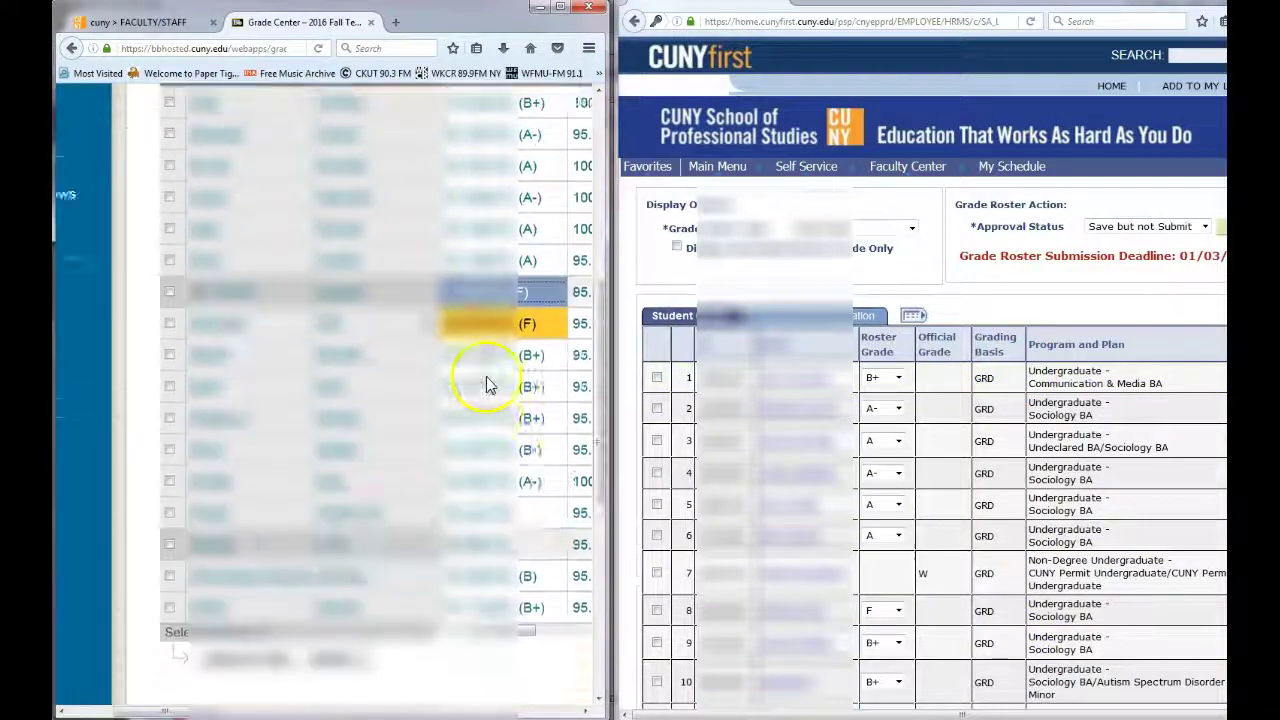
scroll(471, 443, up, 5)
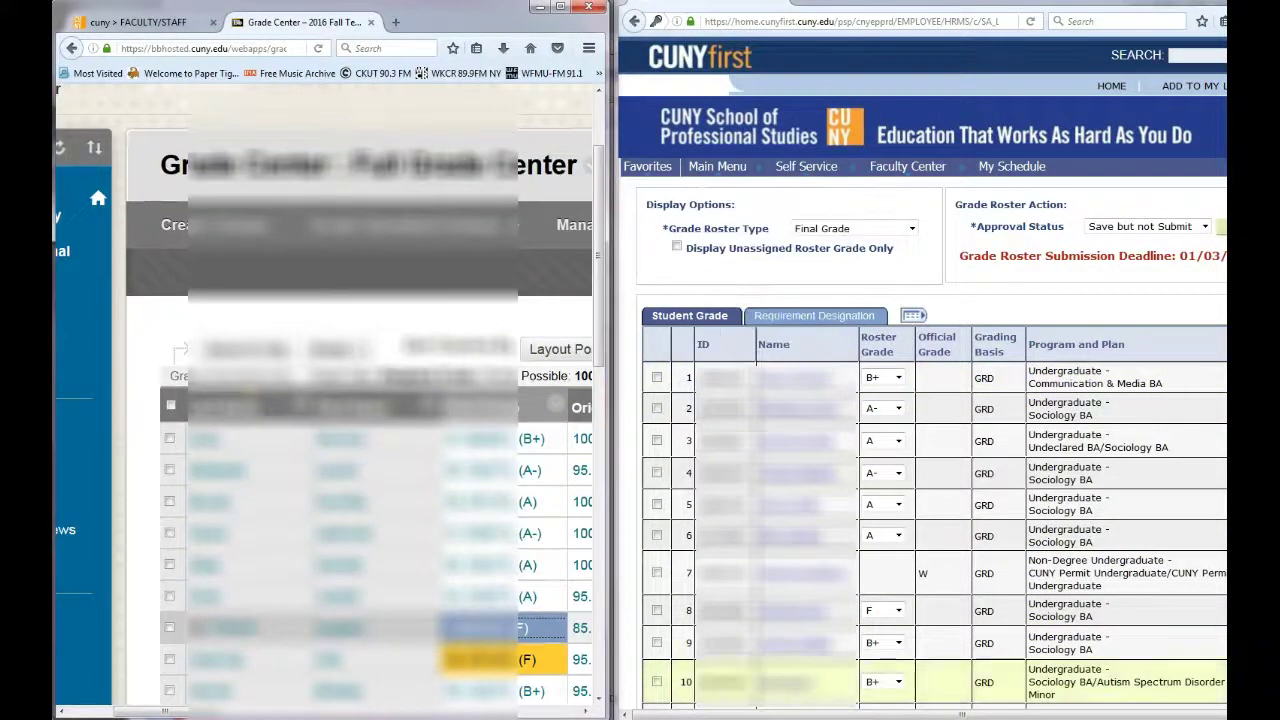
drag(960, 5, 390, 1)
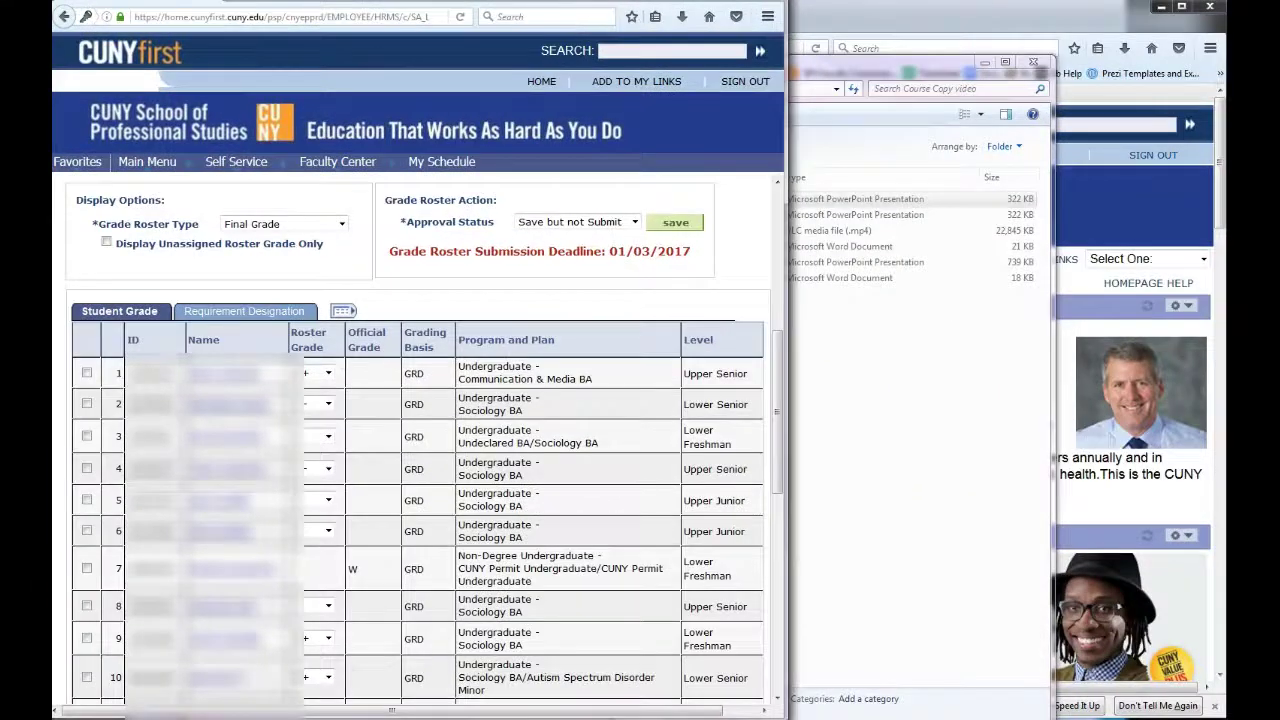
Widen the CUNYfirst window, then set the grade roster's approval status to Submit Grades to Registrar and save it.
drag(787, 104, 1193, 104)
click(1068, 297)
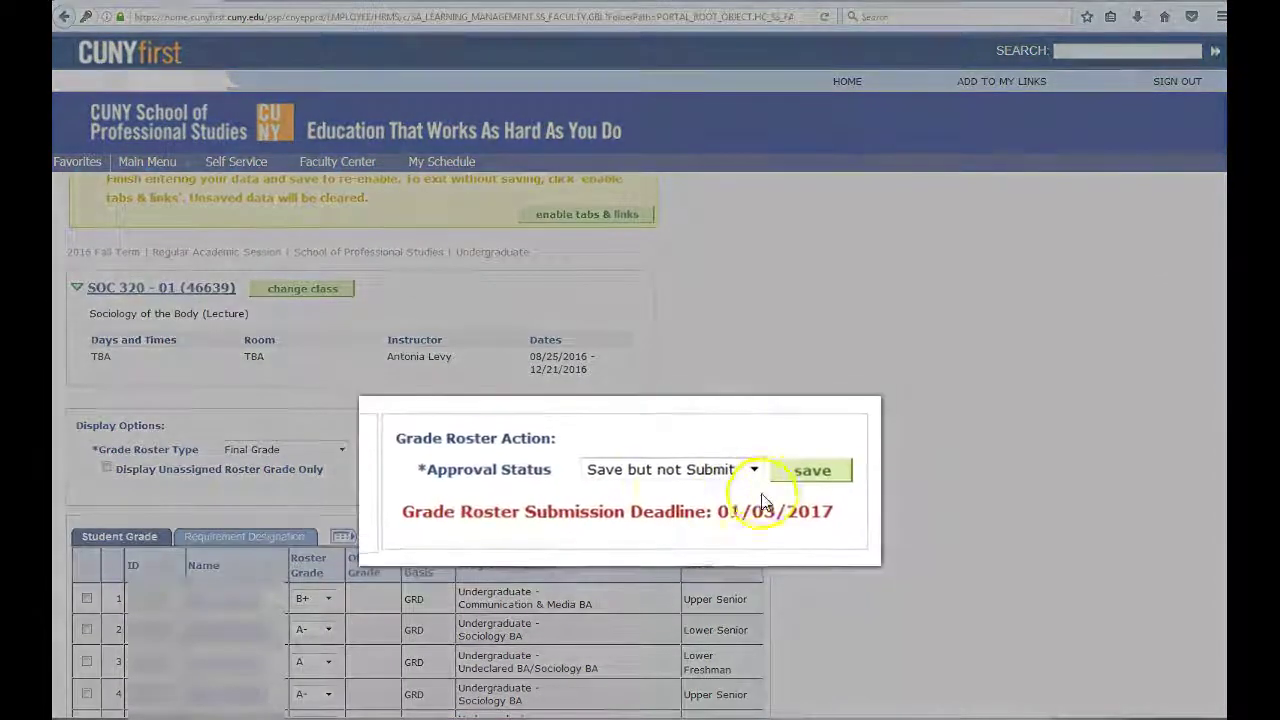
click(755, 470)
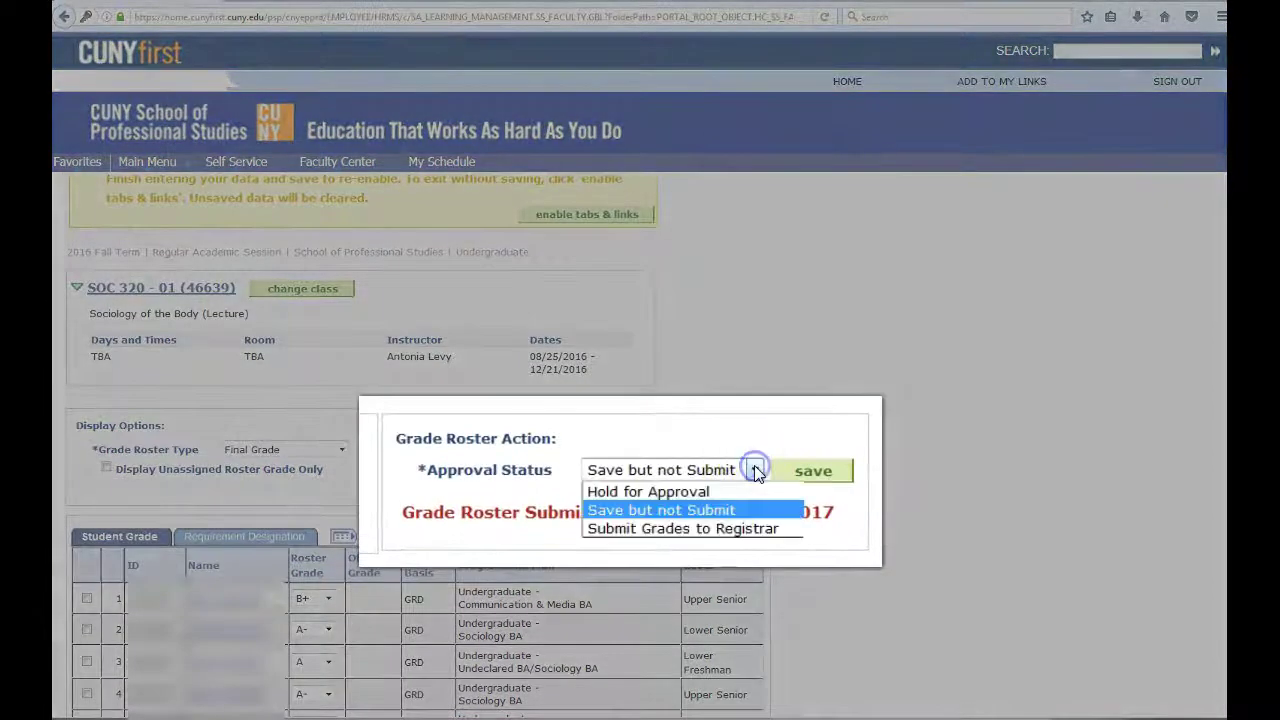
click(751, 528)
click(843, 474)
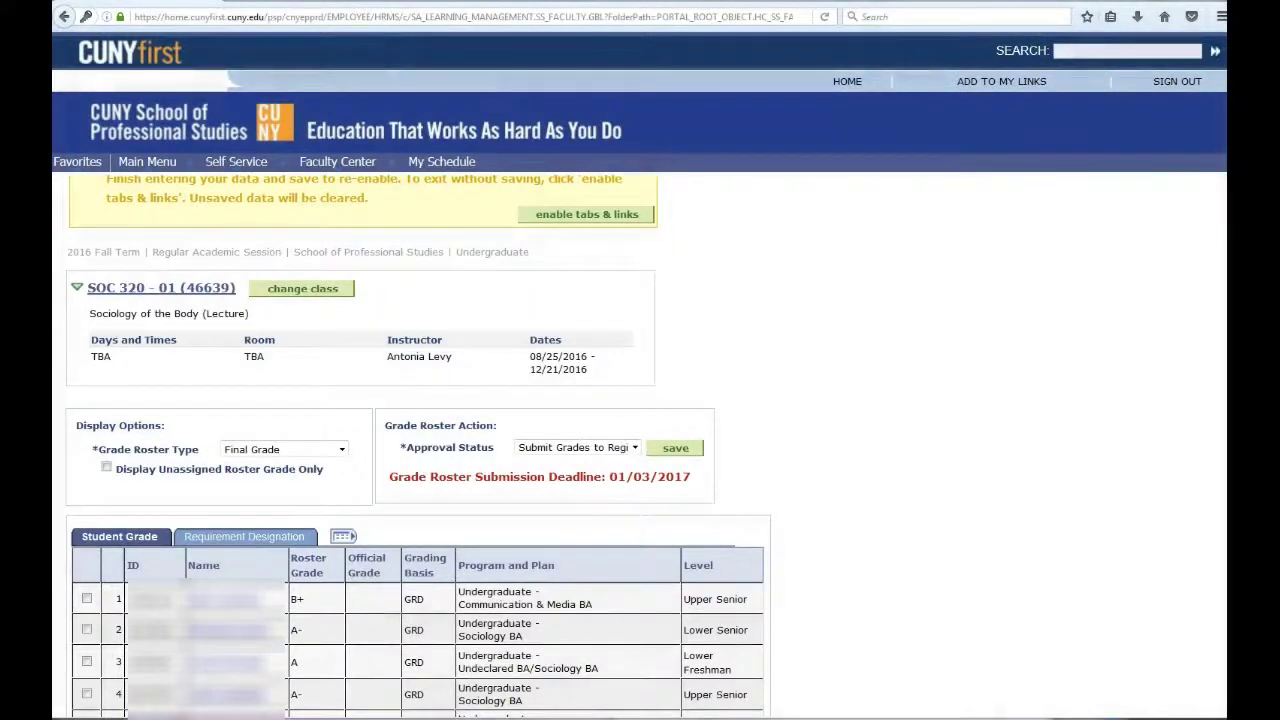
Review the Roster Grade and Official Grade columns for all students, down to the printer-friendly and post options below the roster.
scroll(417, 446, down, 4)
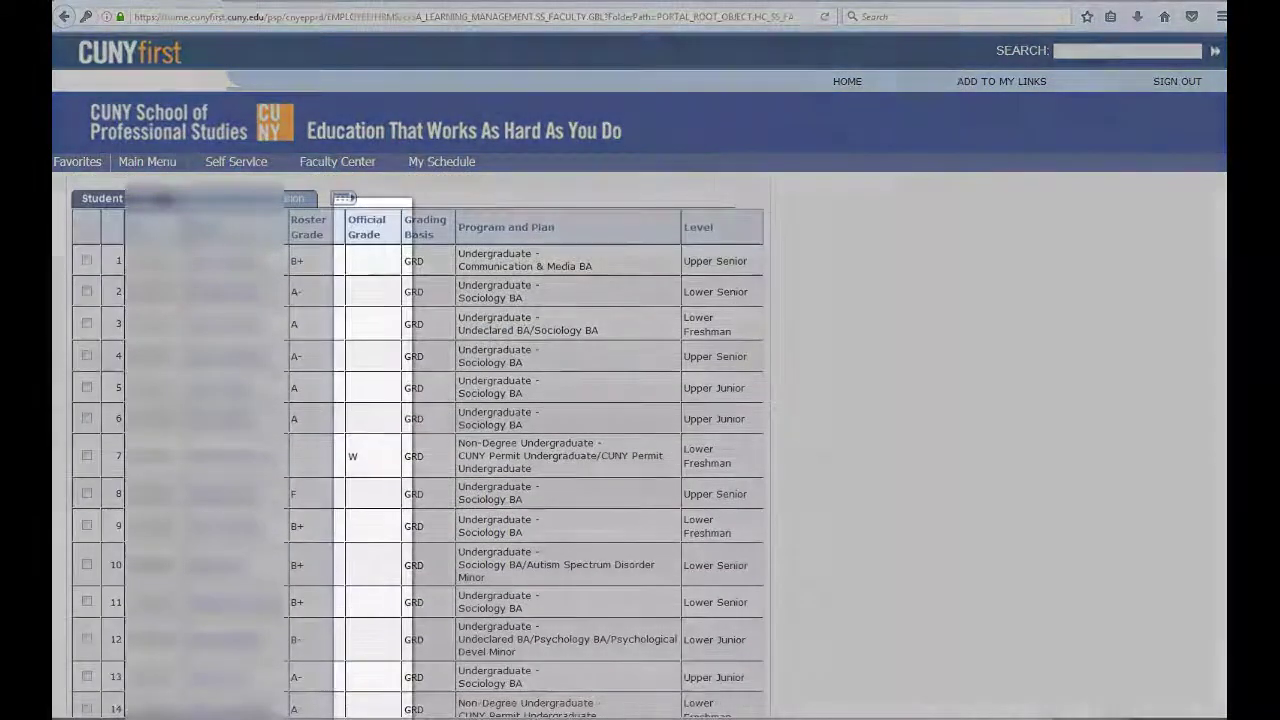
scroll(417, 446, up, 1)
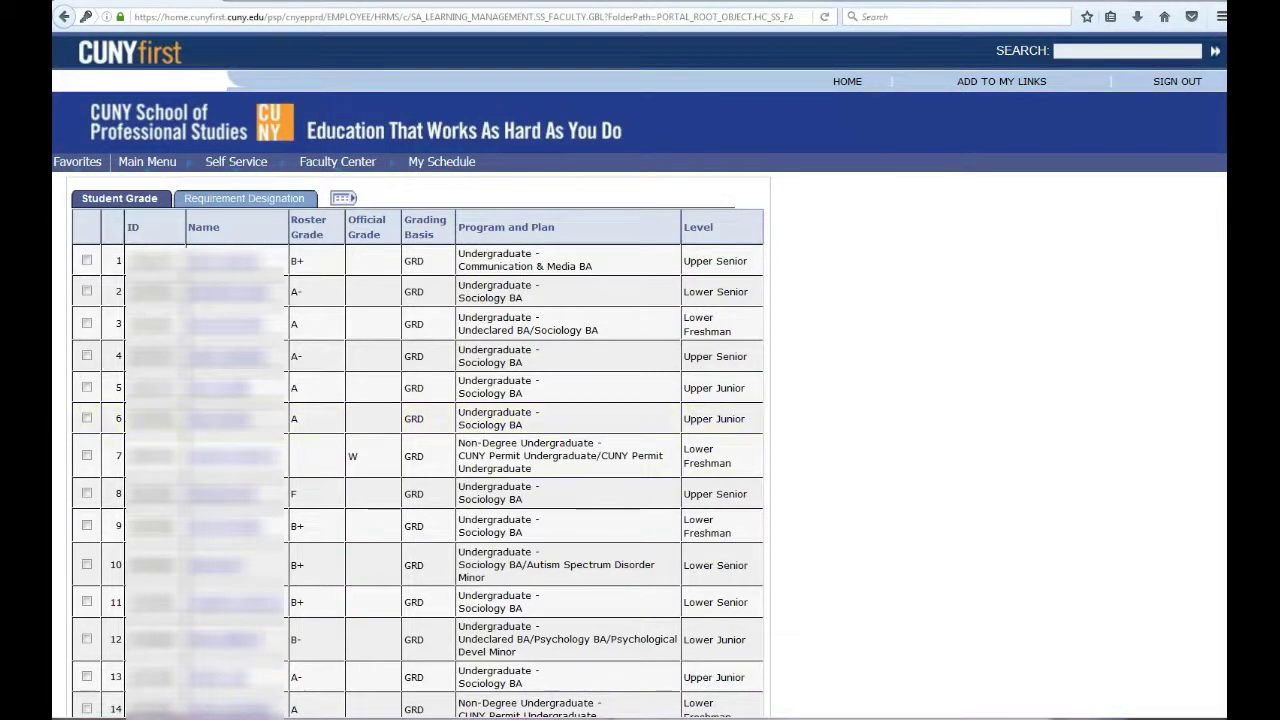
scroll(417, 445, down, 5)
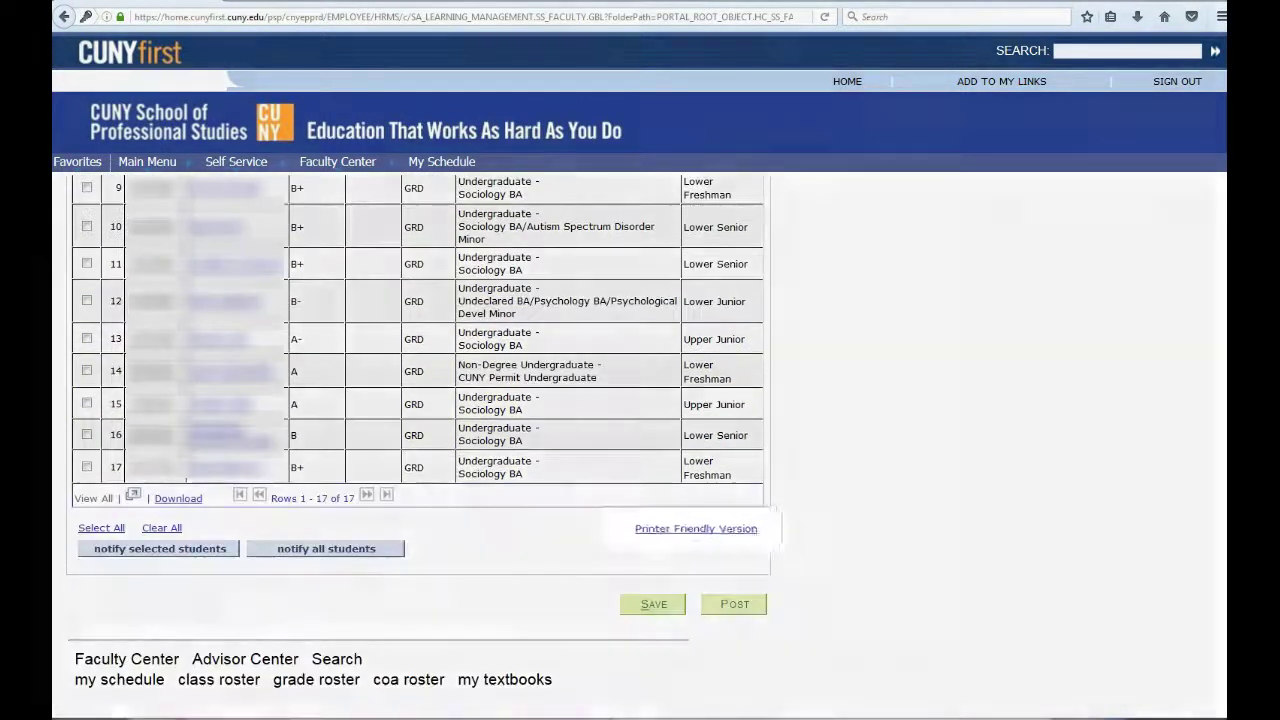